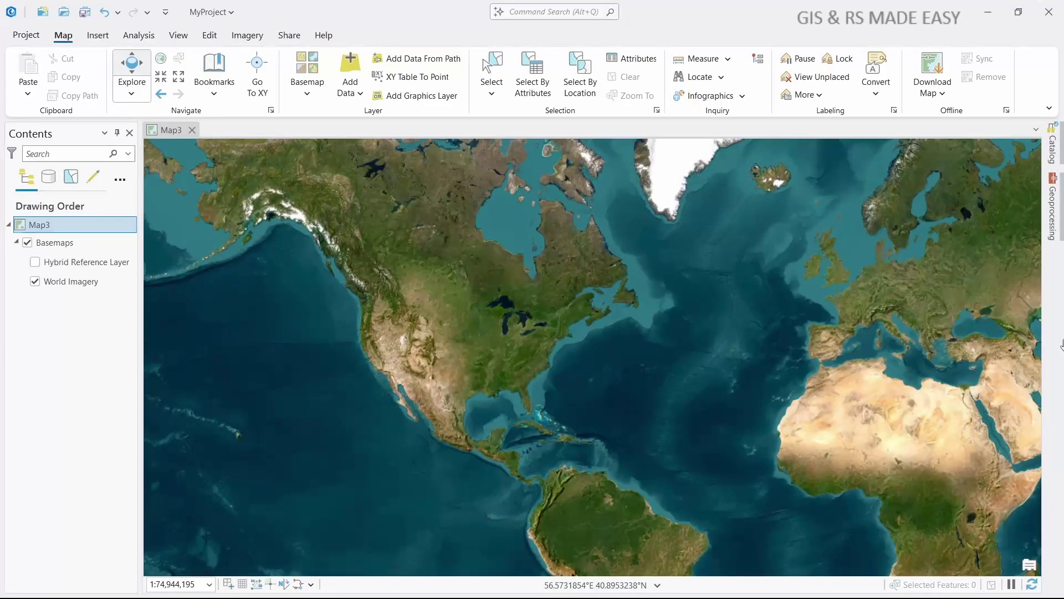
Step: Switch from ArcGIS Pro's World Imagery map to the Chrome new-tab page with Google search
key("alt+Tab")
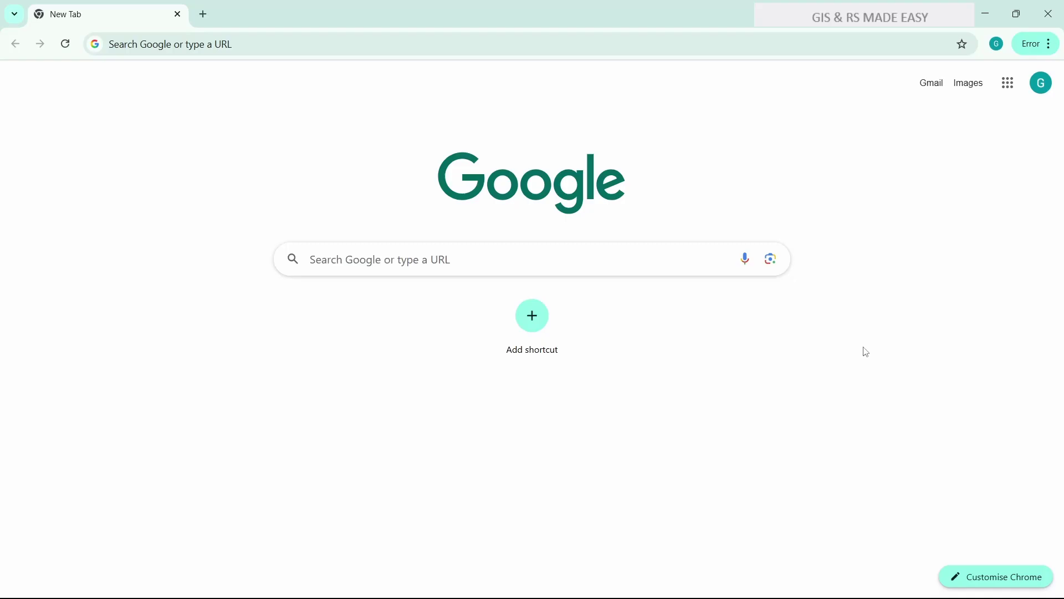
Step: Google 'arcgis living atlas' and open the 'Home | ArcGIS Living Atlas of the World' result
left_click(408, 261)
type("ar")
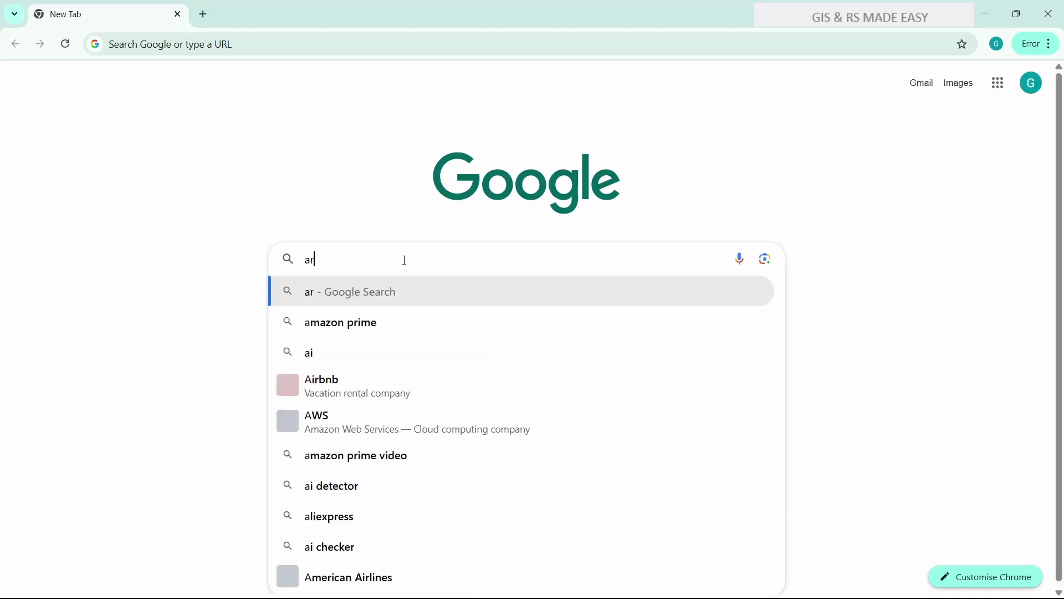
type("cgis living")
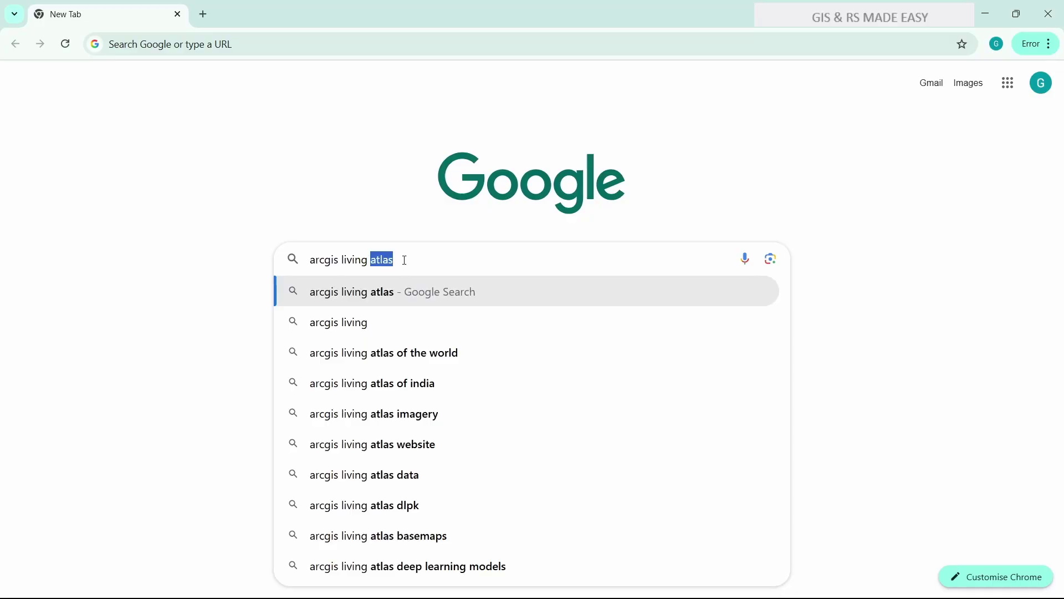
key("Return")
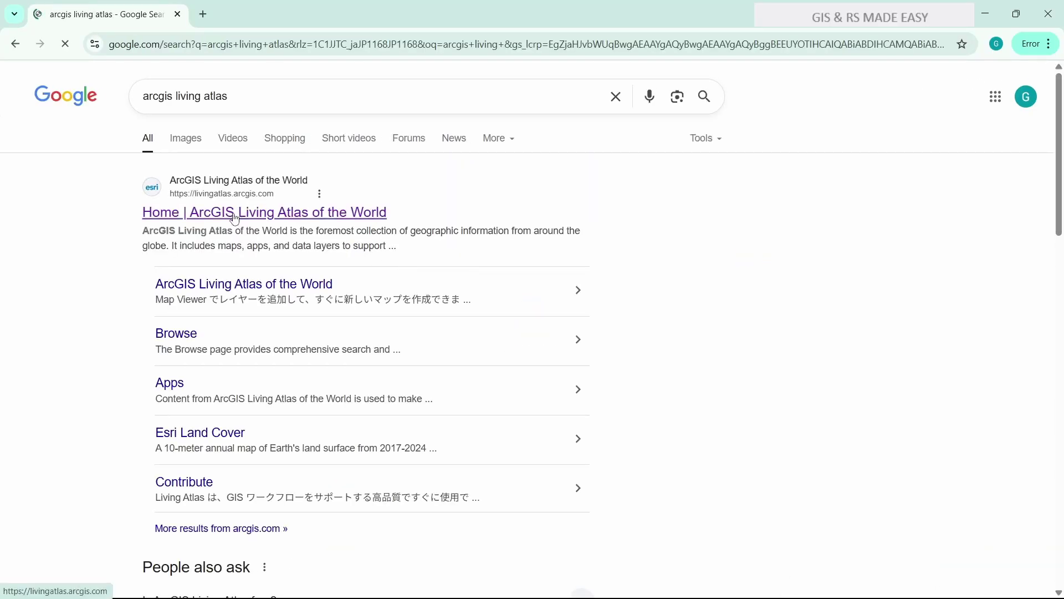
left_click(235, 219)
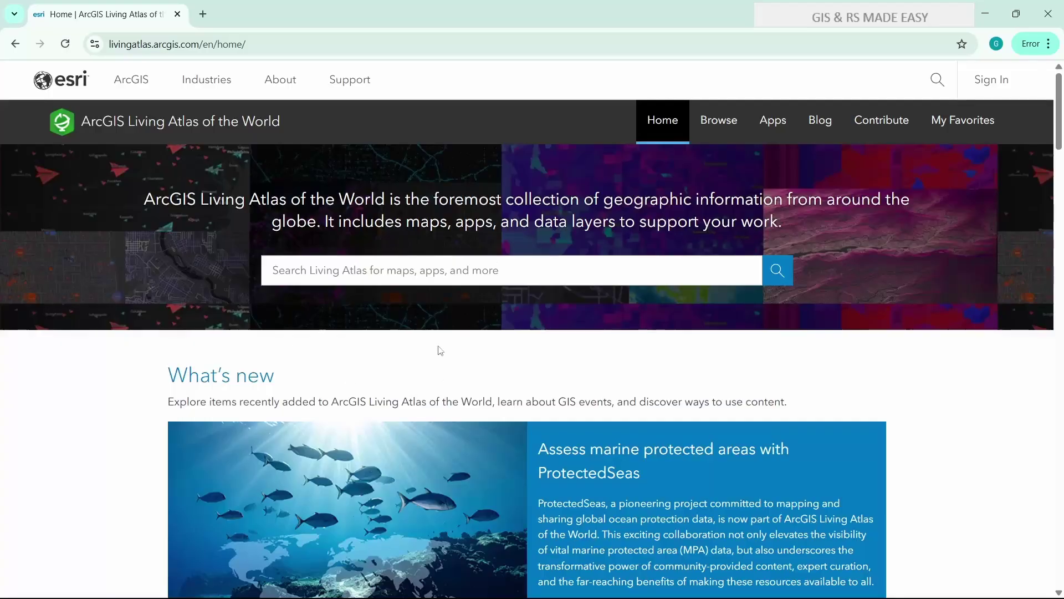
Step: Search Living Atlas for 'building' and download the Building Footprint Extraction - USA package
left_click(348, 271)
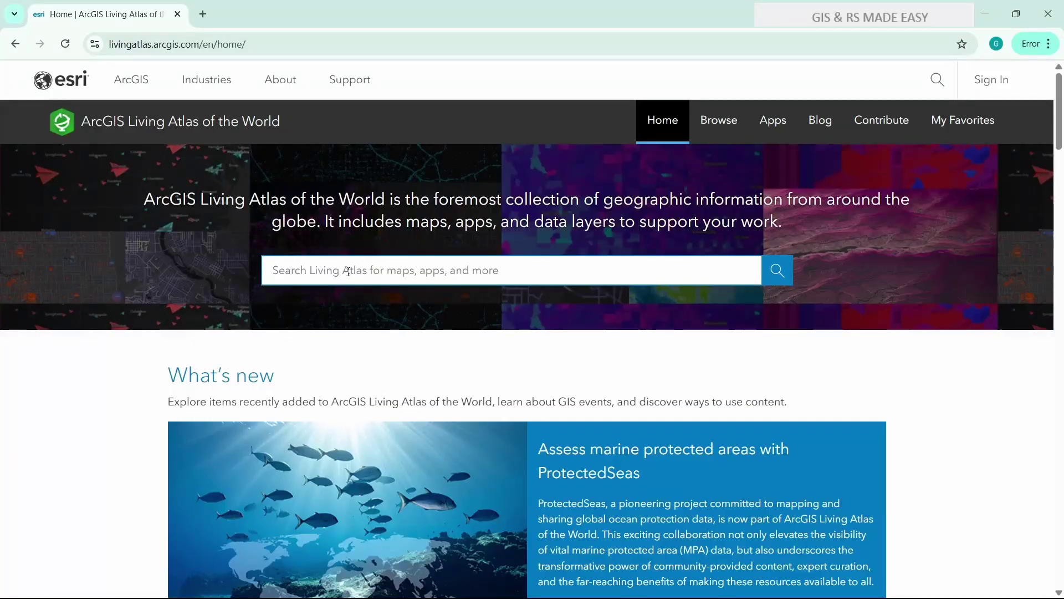
type("b")
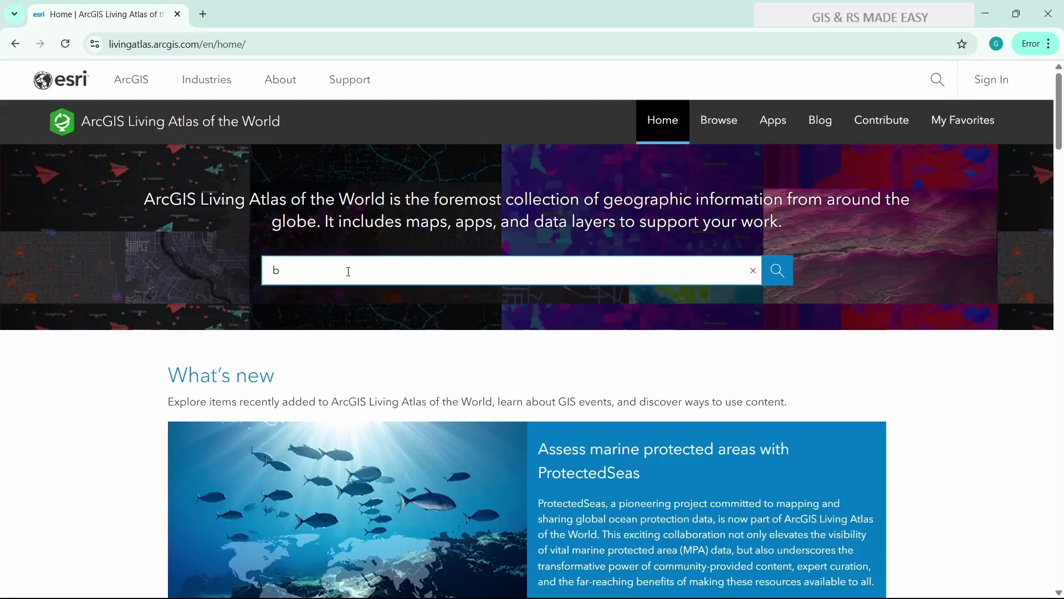
type("uilding")
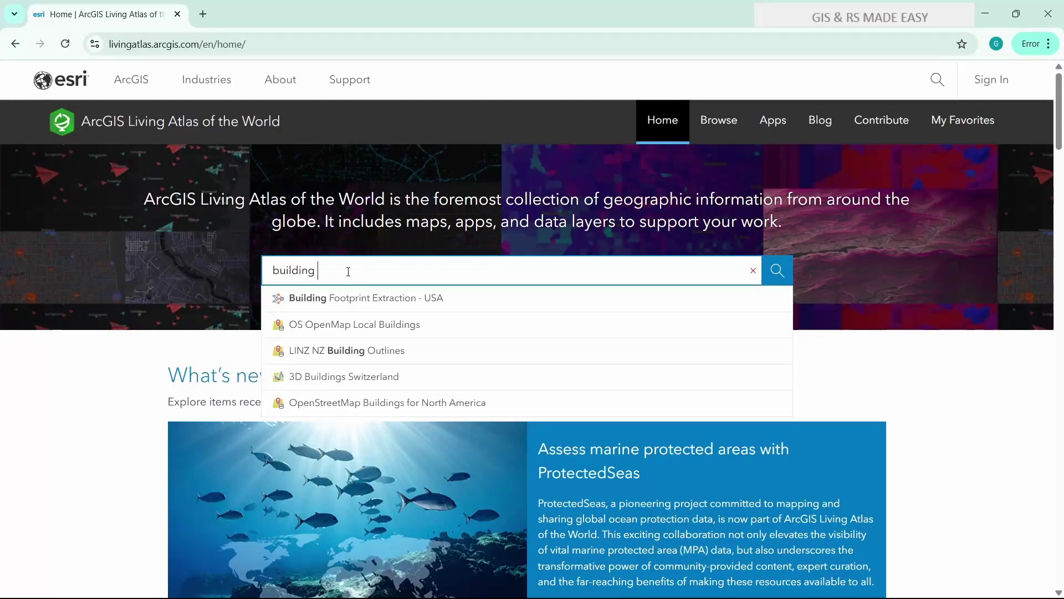
left_click(399, 298)
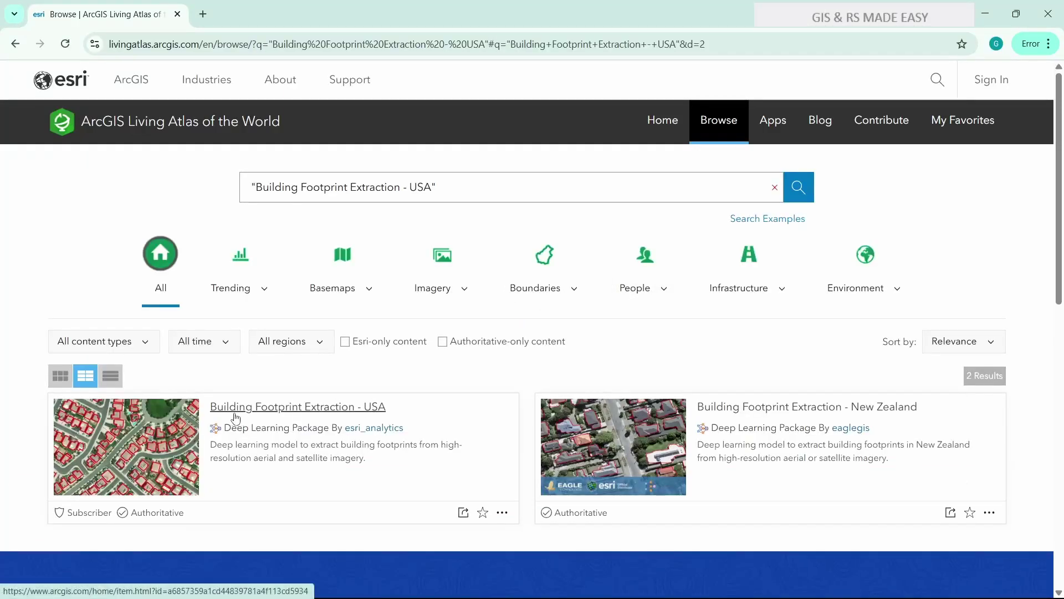
left_click(503, 513)
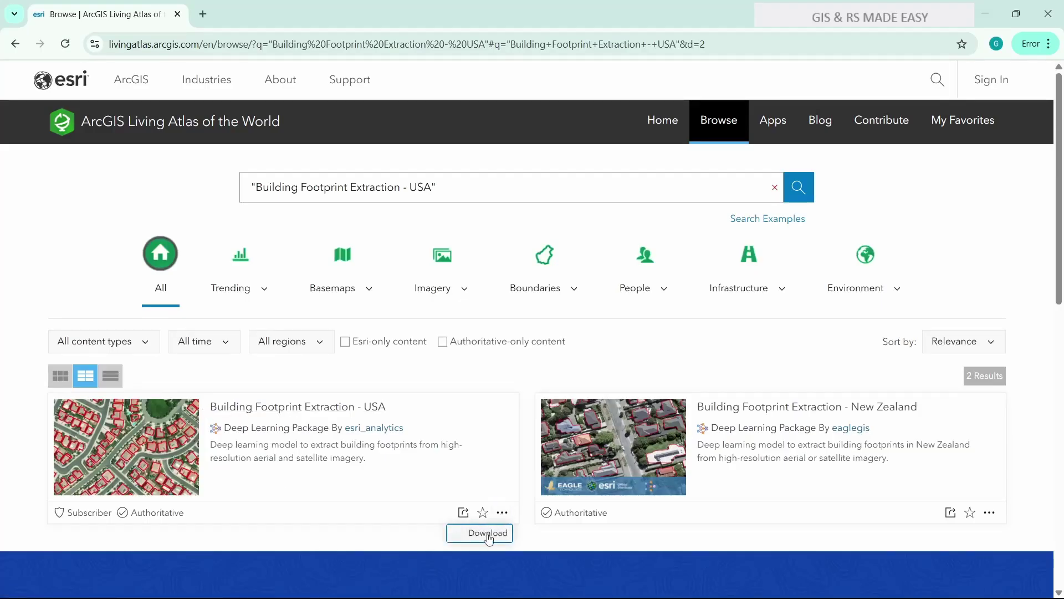
left_click(488, 534)
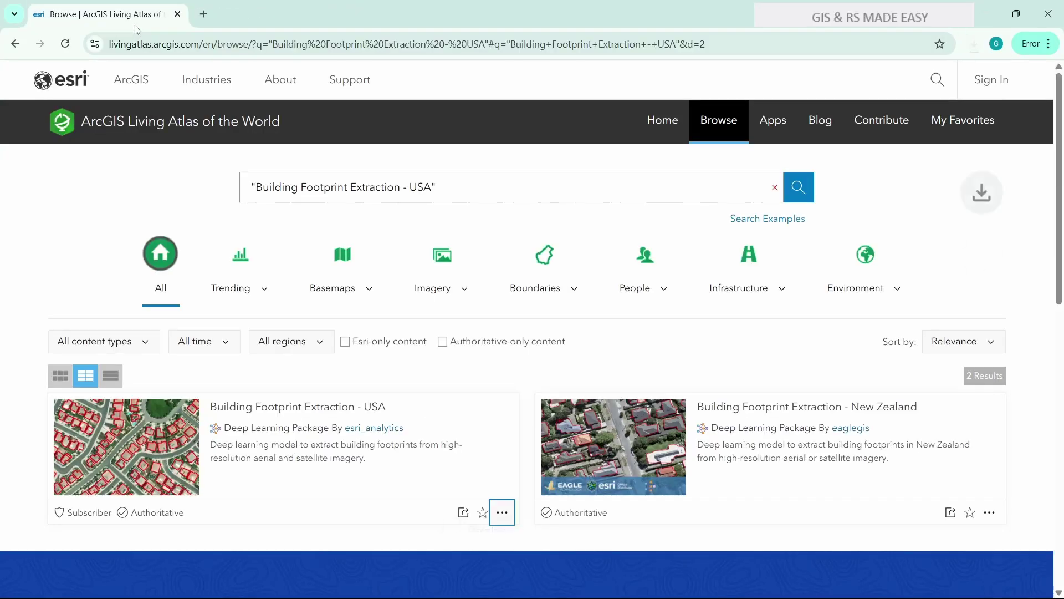
Step: Check the model download's progress, then open the model's item details page
left_click(973, 48)
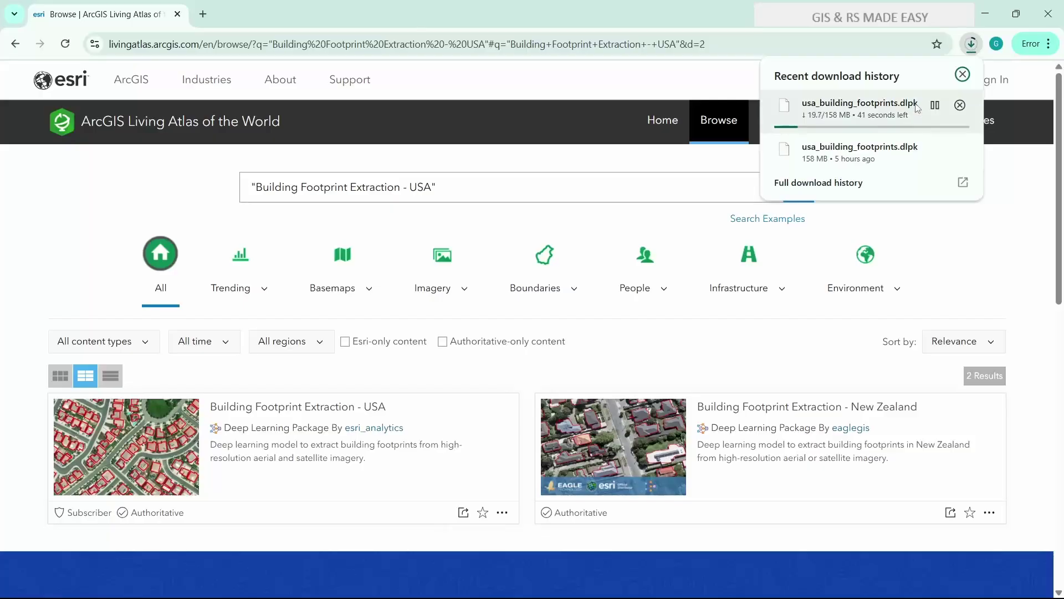
left_click(972, 49)
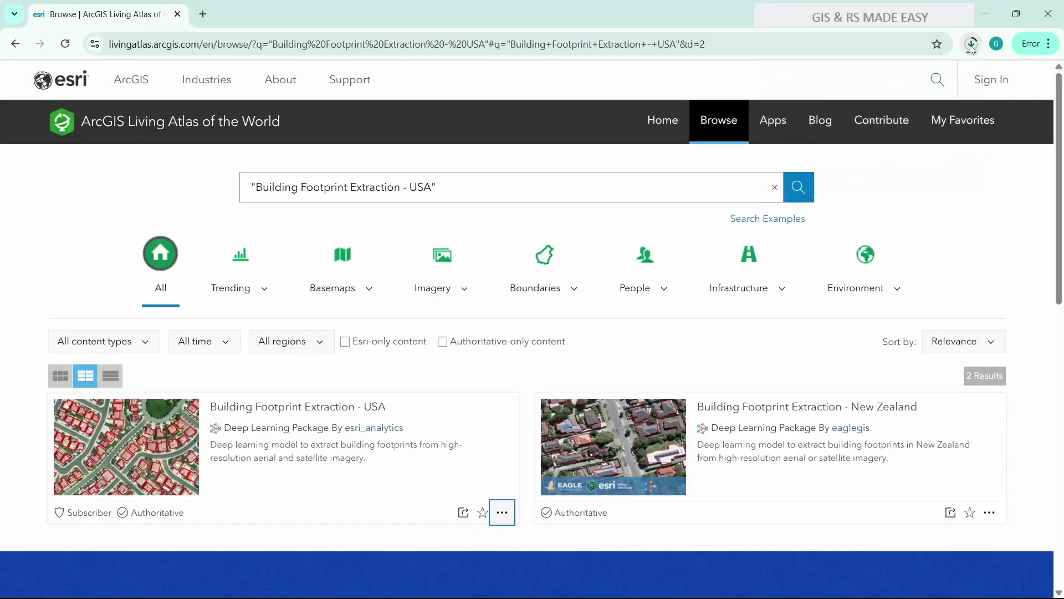
left_click(290, 410)
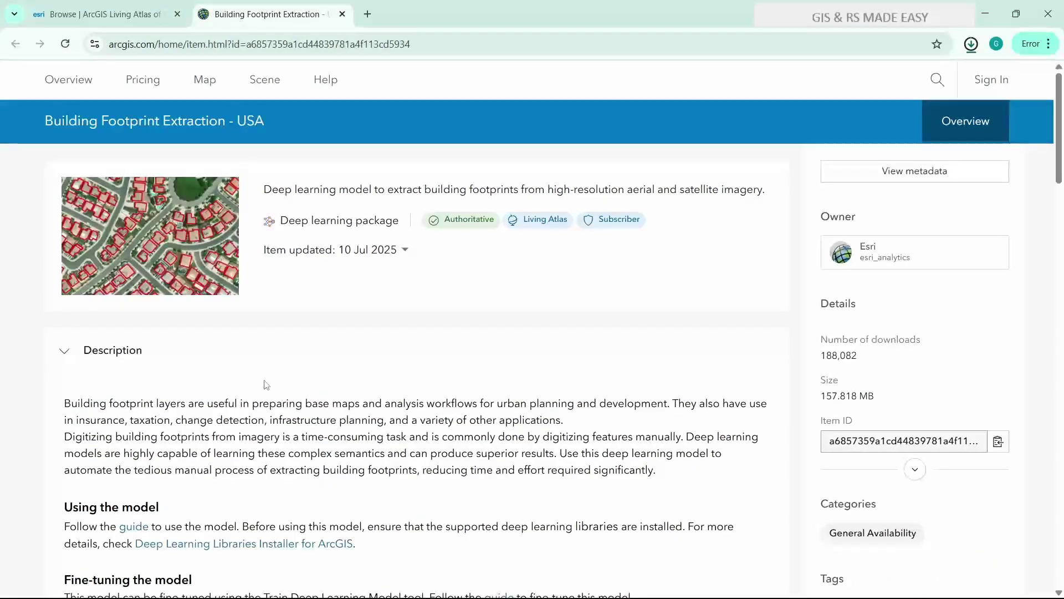
Step: Read through the model description, highlighting the required imagery resolution text
scroll(266, 383, "down", 2)
scroll(265, 384, "down", 1)
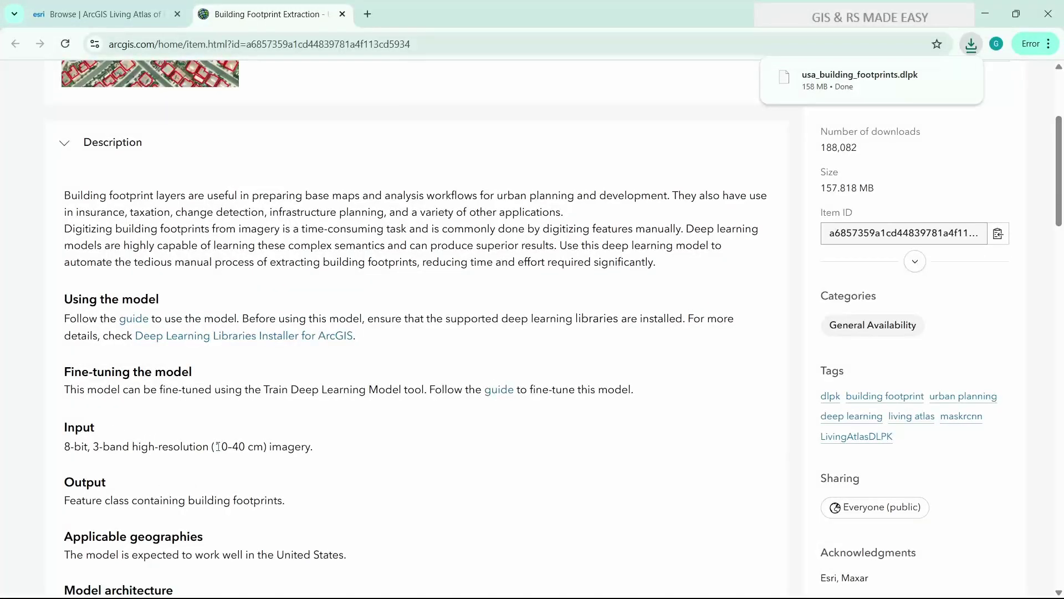
left_click_drag(218, 446, 329, 452)
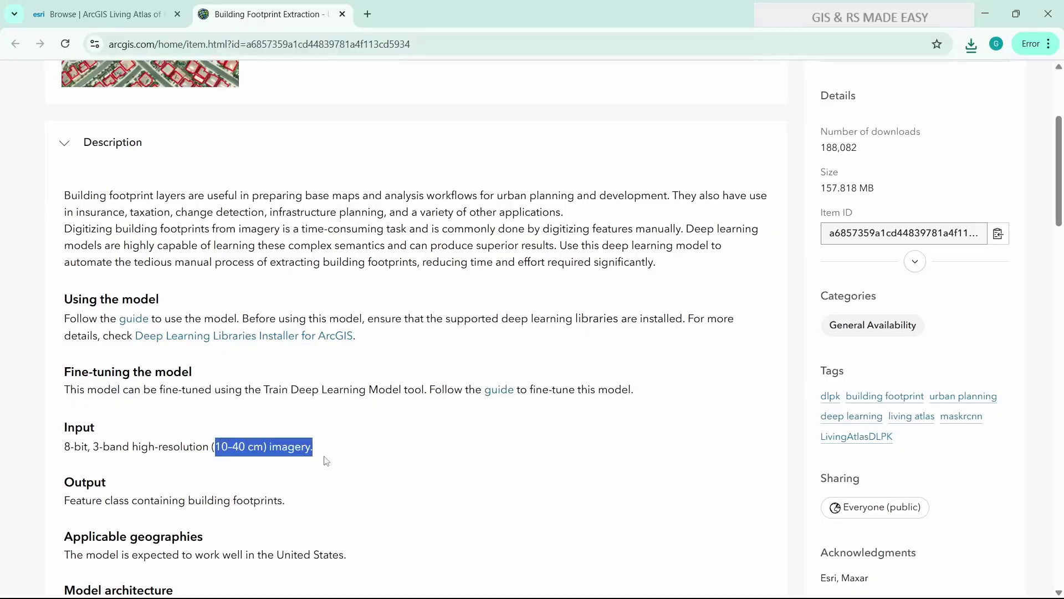
left_click(326, 461)
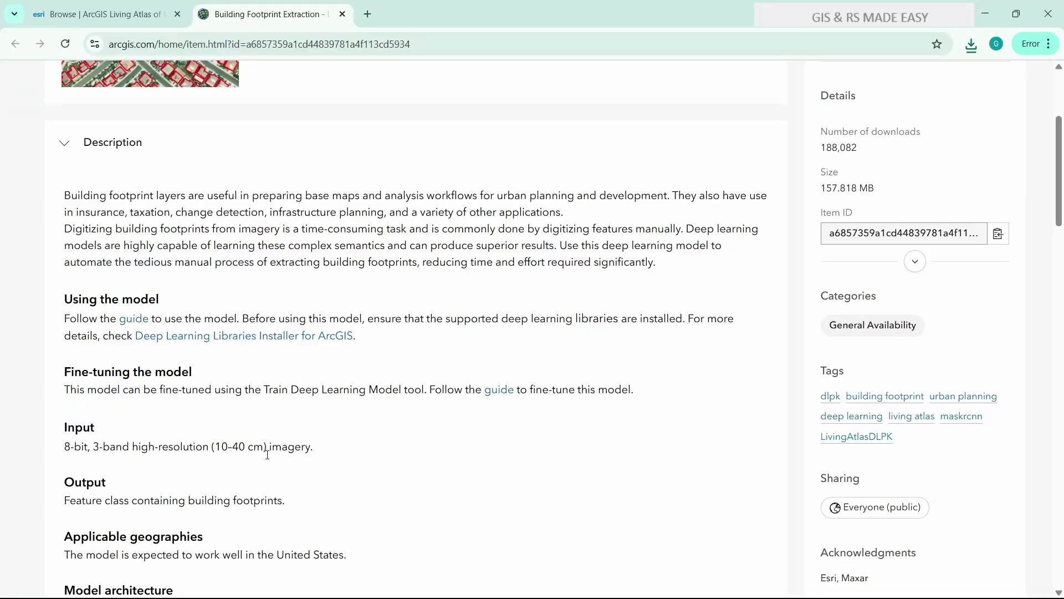
scroll(384, 265, "down", 4)
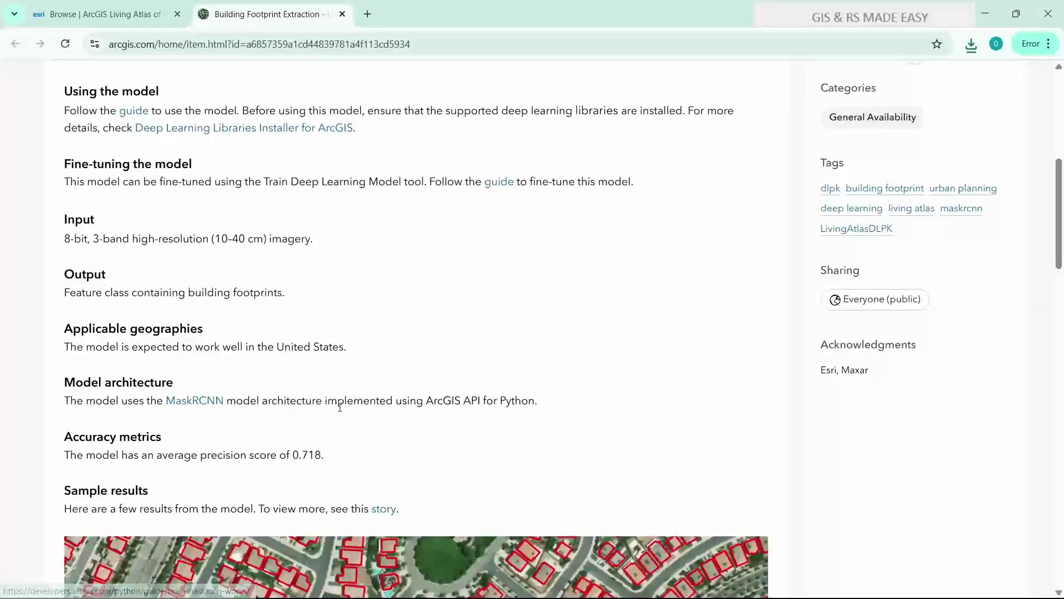
scroll(412, 380, "down", 2)
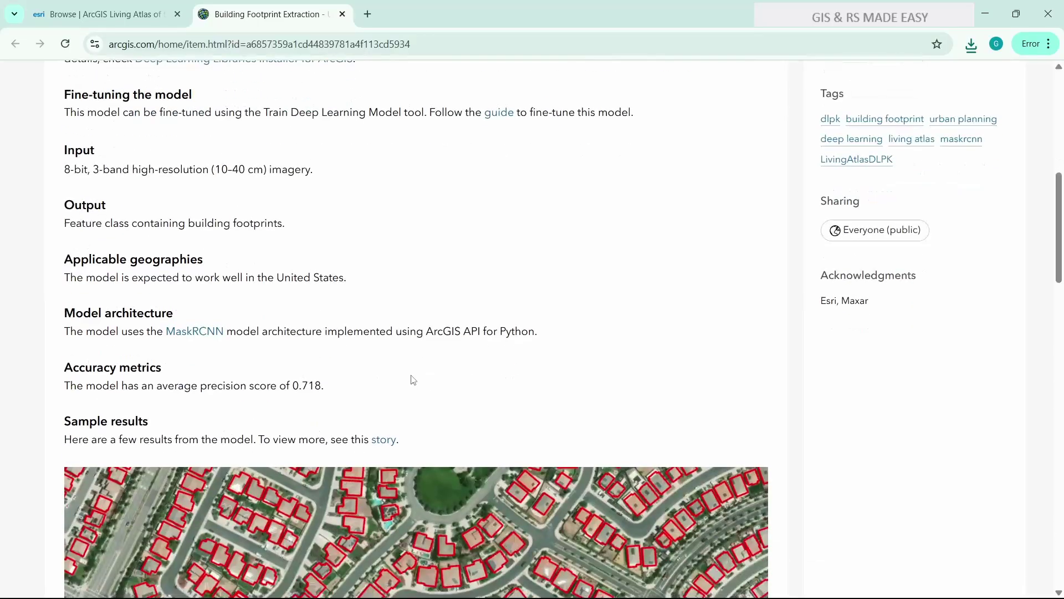
scroll(404, 319, "down", 10)
scroll(425, 266, "down", 3)
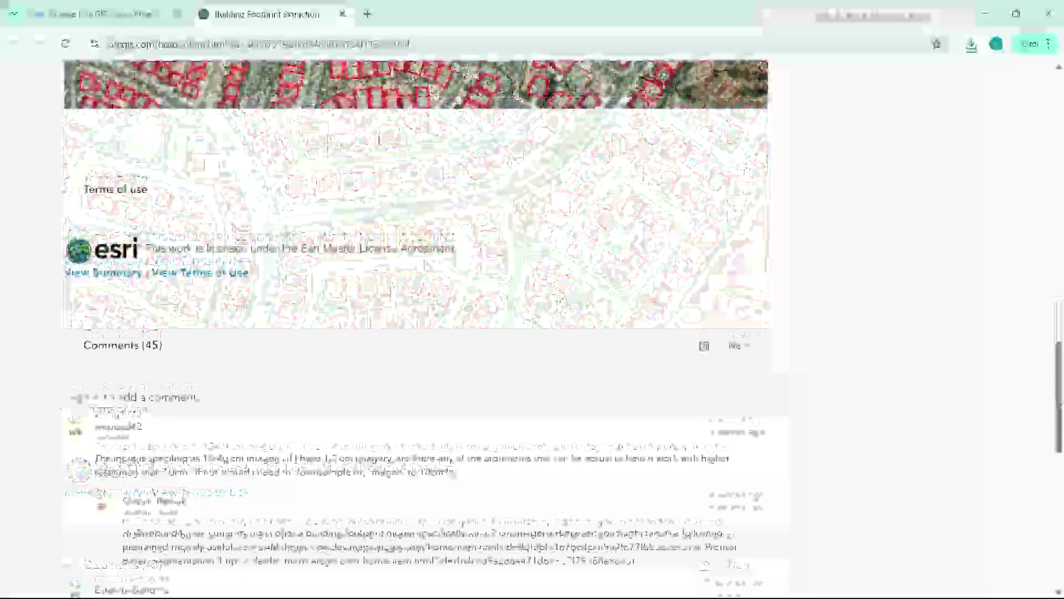
scroll(411, 277, "up", 5)
scroll(388, 300, "down", 2)
scroll(368, 317, "up", 12)
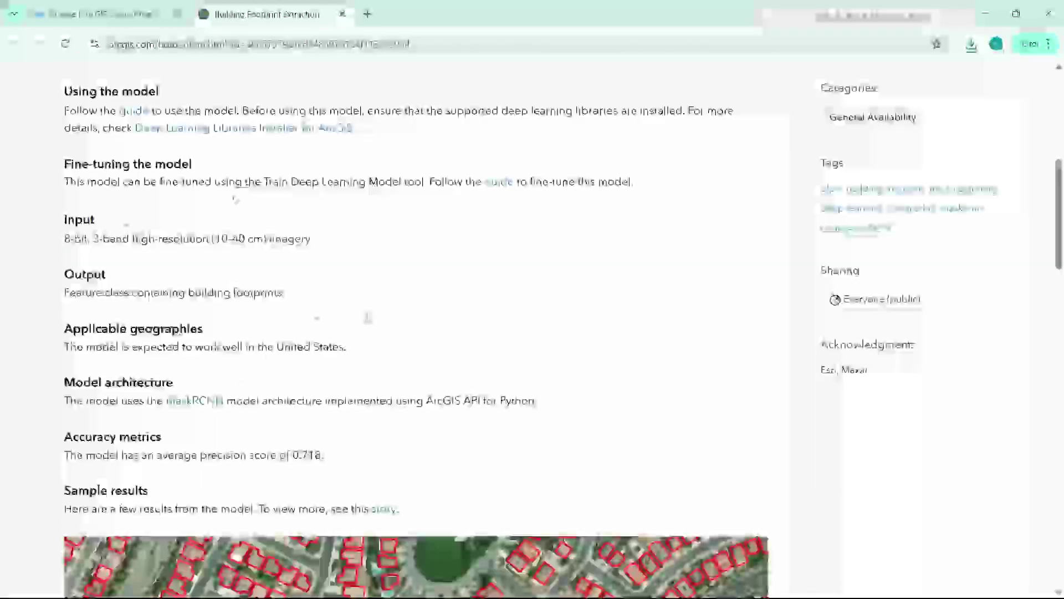
scroll(368, 317, "up", 6)
Step: Confirm the model download, then zoom Map3 to a western Long Island neighbourhood at 1:1,682
left_click(971, 45)
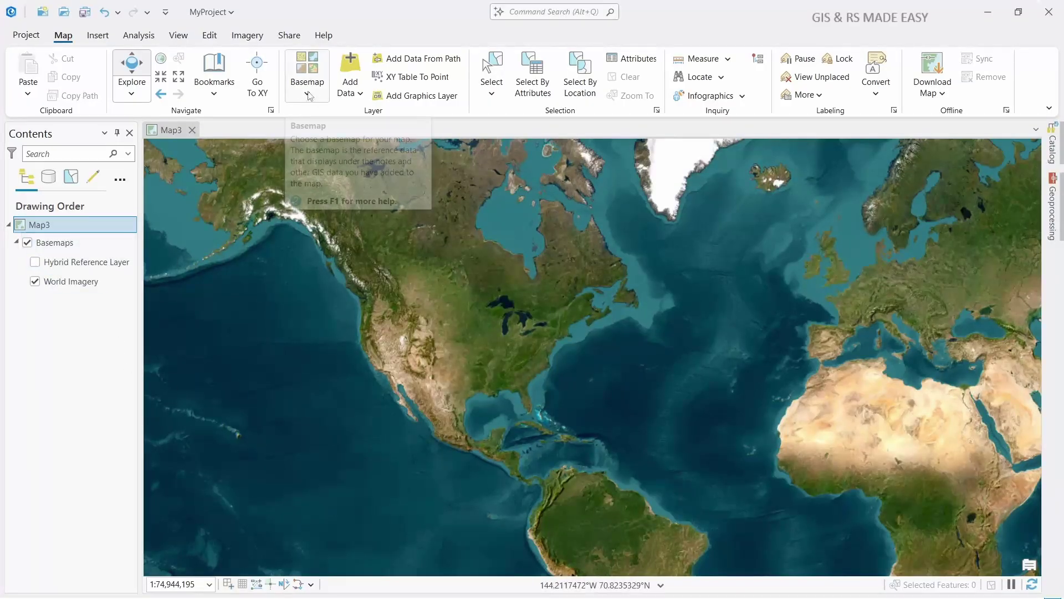
left_click_drag(647, 390, 603, 423)
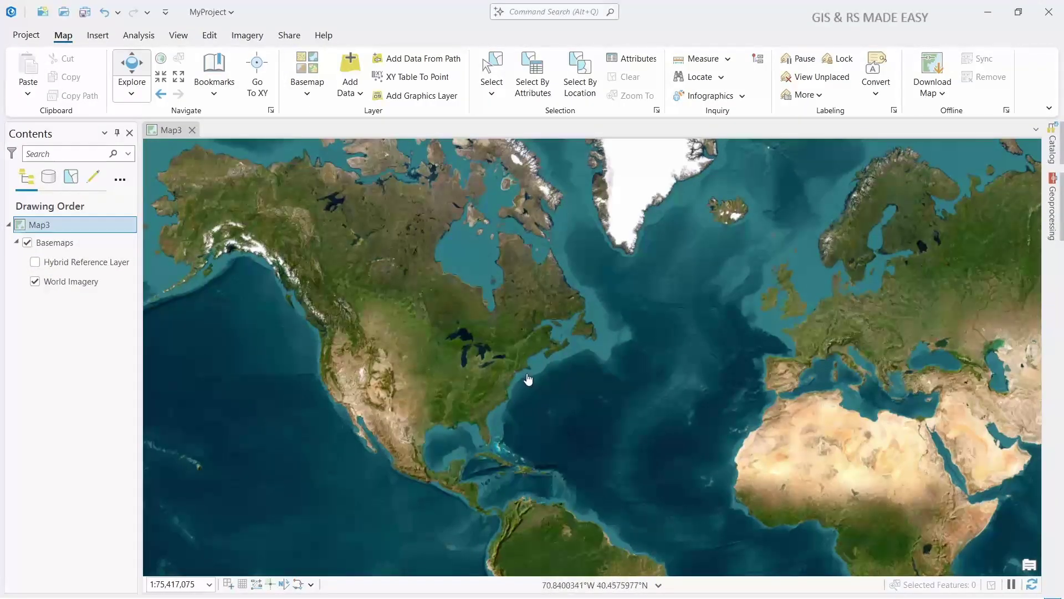
scroll(533, 381, "up", 5)
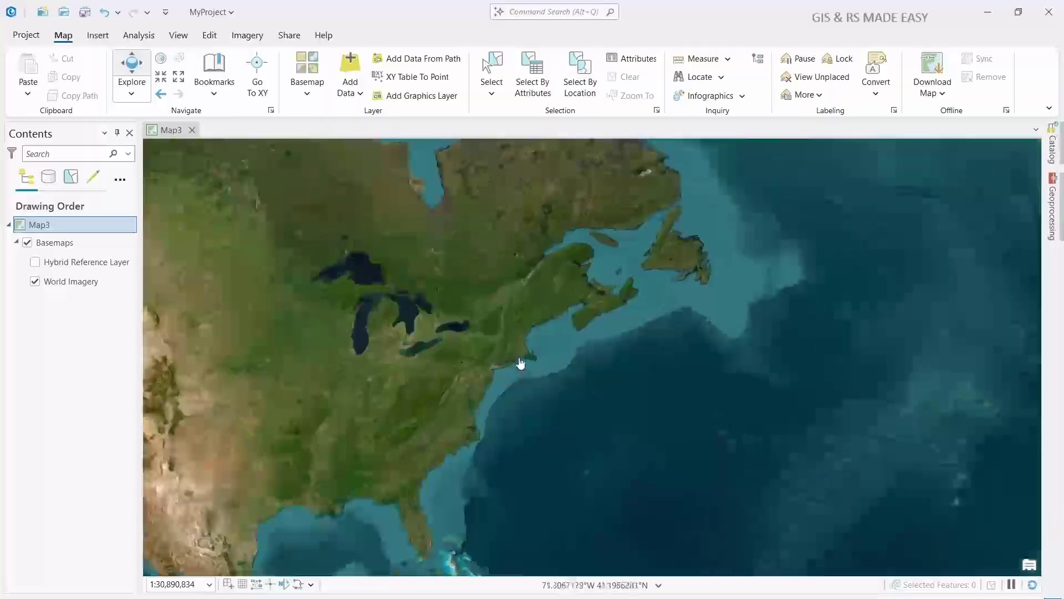
scroll(492, 381, "up", 5)
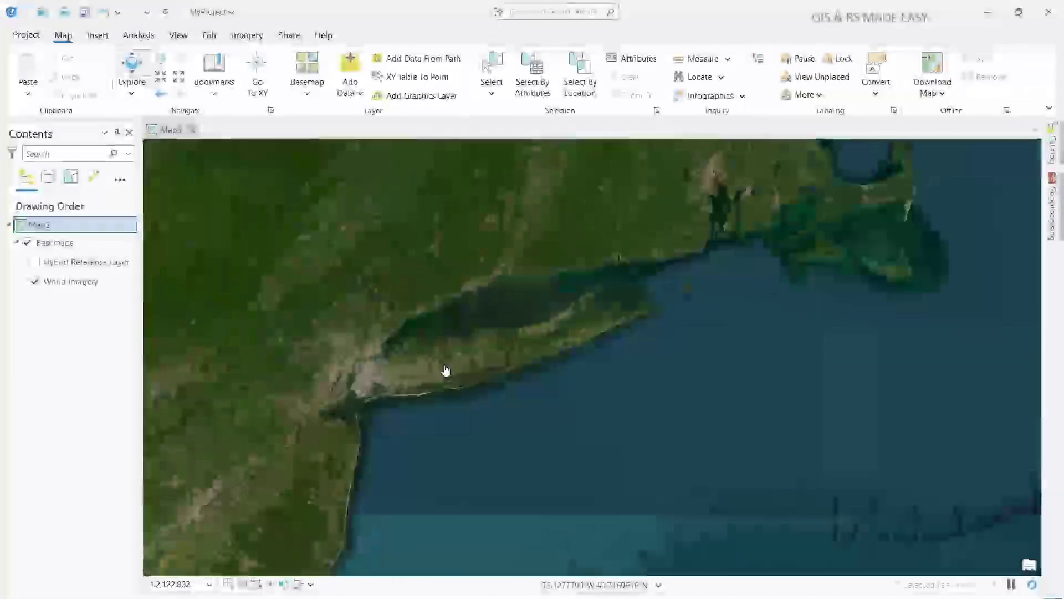
scroll(460, 365, "up", 2)
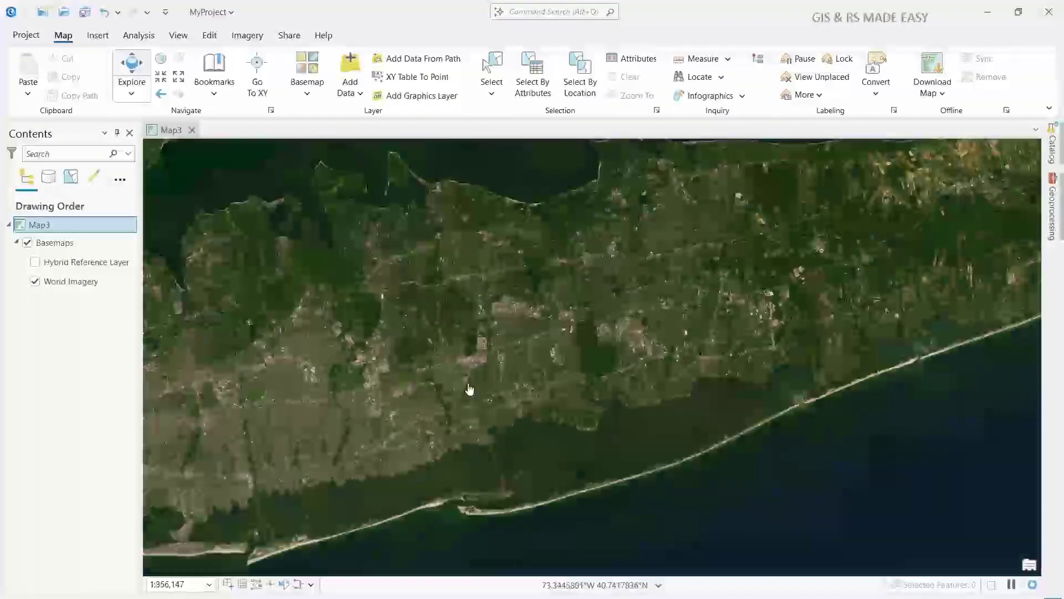
left_click_drag(378, 402, 637, 380)
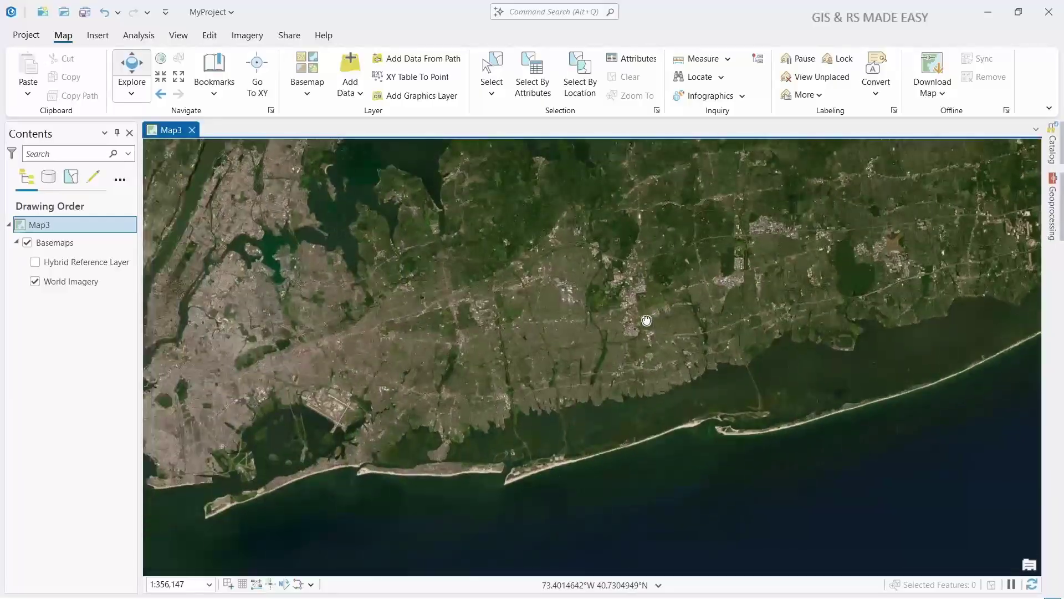
scroll(510, 434, "up", 4)
scroll(809, 268, "down", 8)
scroll(534, 375, "up", 8)
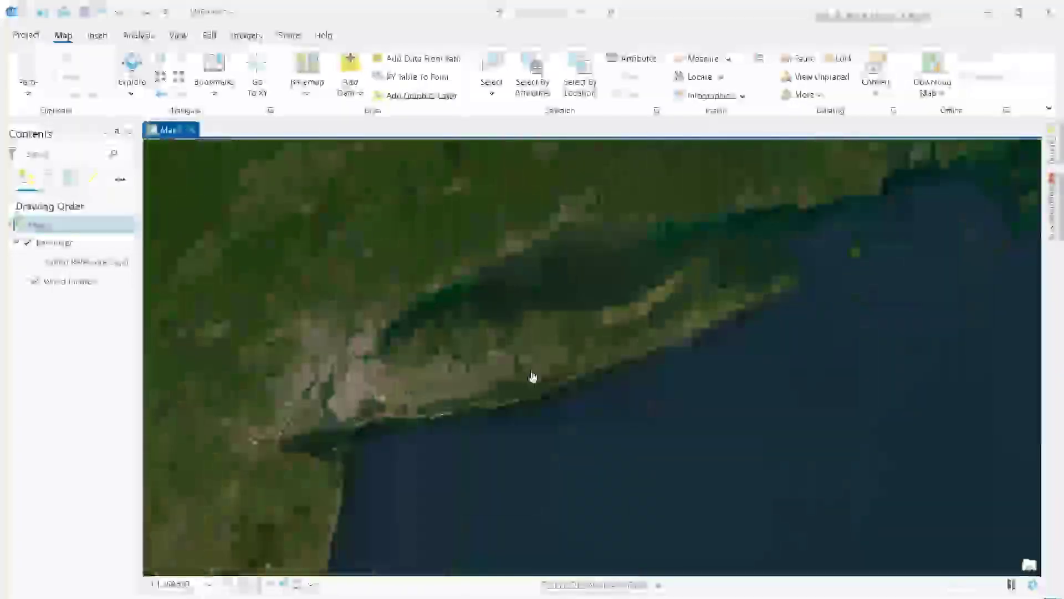
scroll(438, 355, "up", 6)
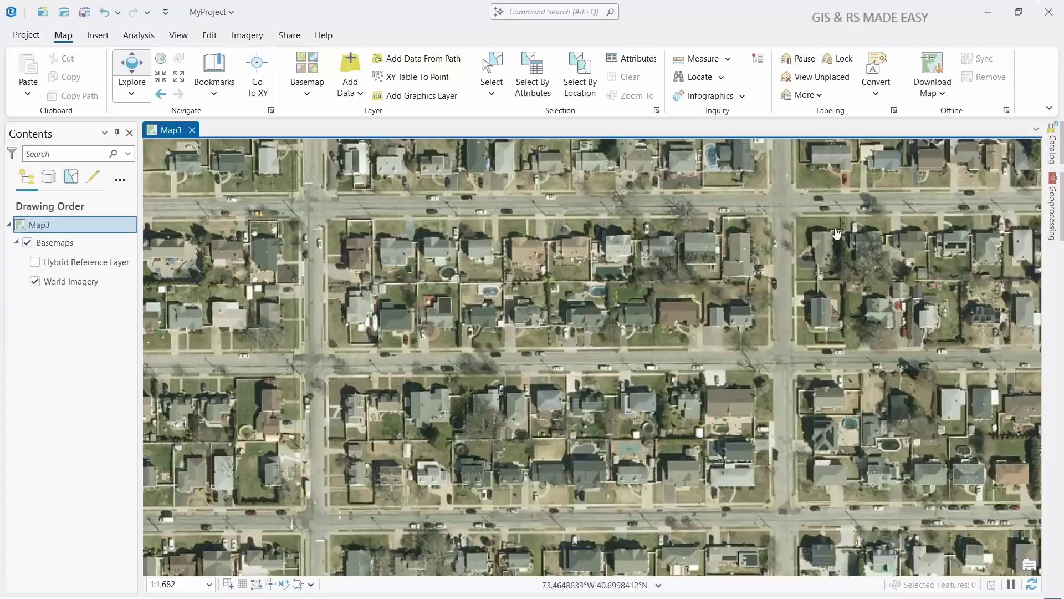
Step: Open the Analysis toolboxes and expand Image Analyst Tools > Deep Learning
left_click(1052, 216)
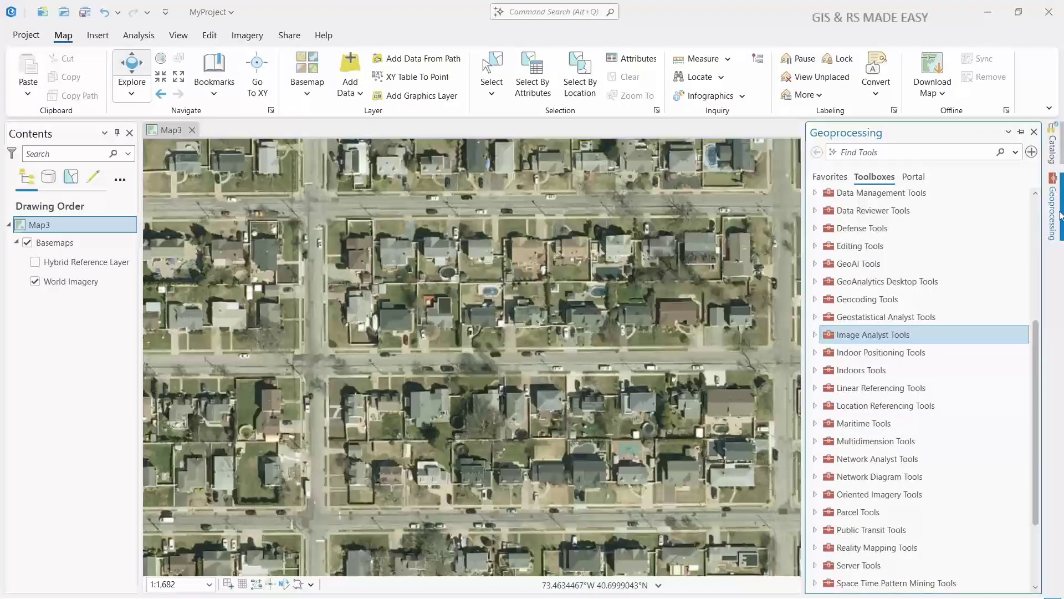
left_click(1034, 133)
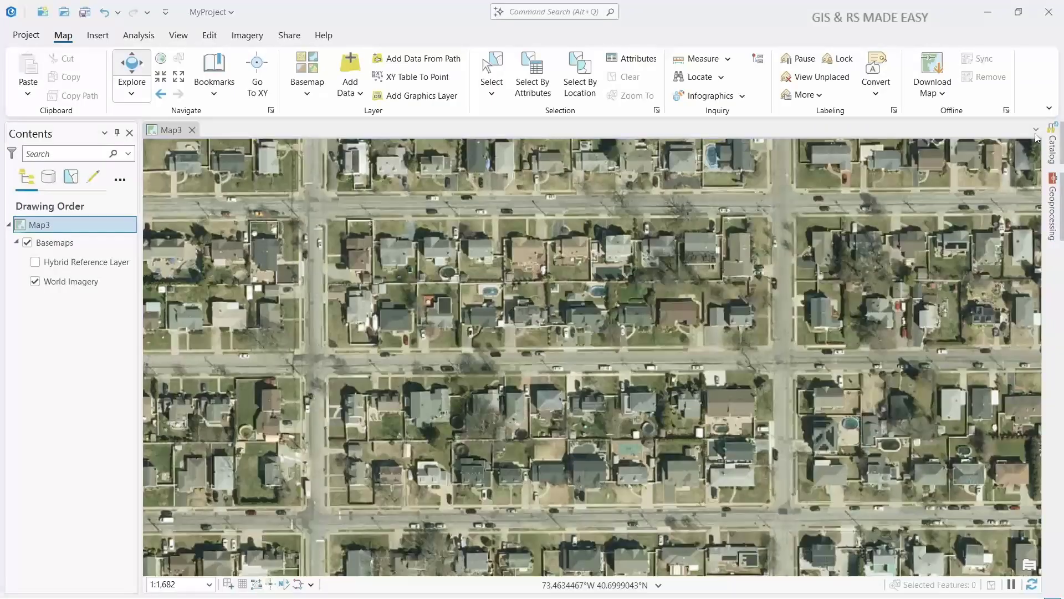
left_click(136, 35)
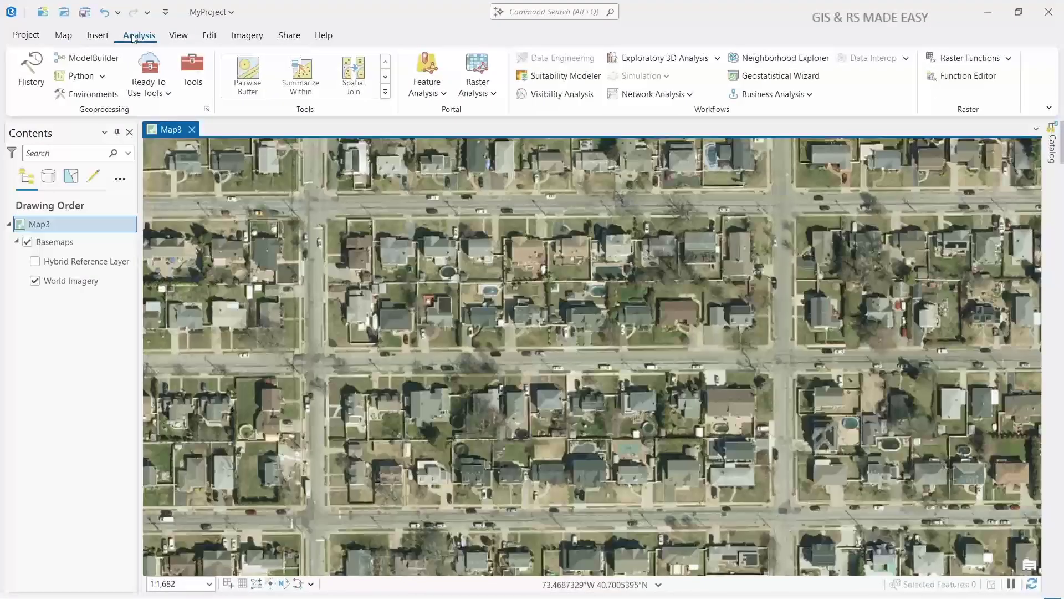
left_click(193, 72)
scroll(910, 251, "up", 4)
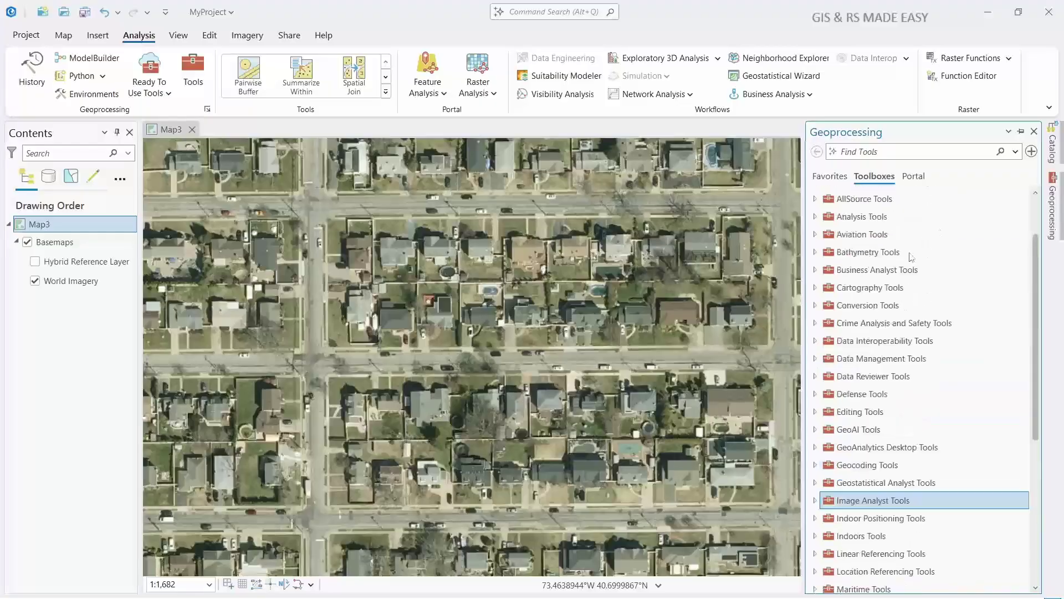
scroll(862, 359, "down", 3)
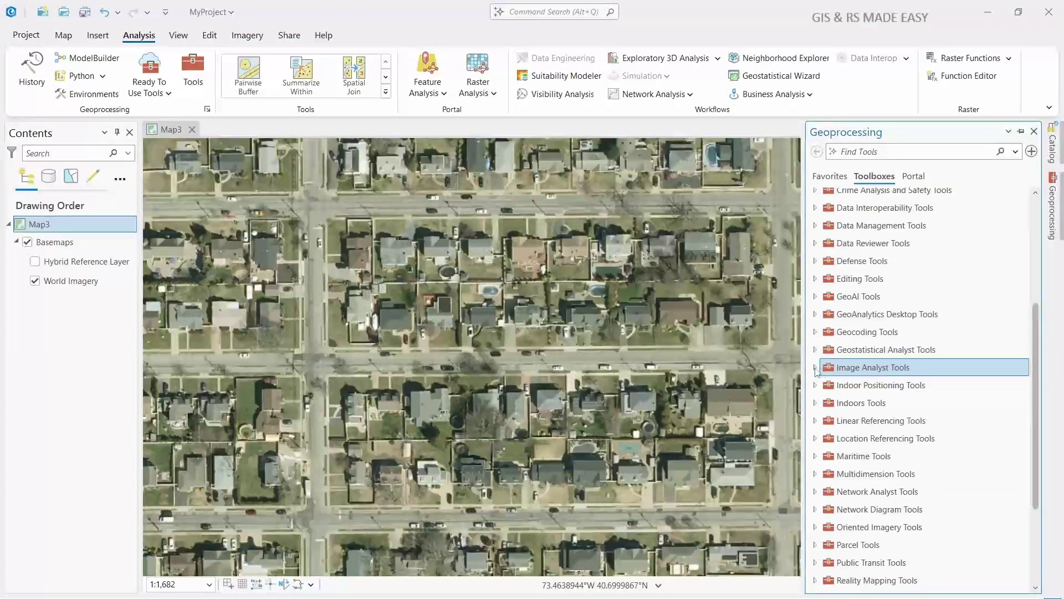
left_click(815, 367)
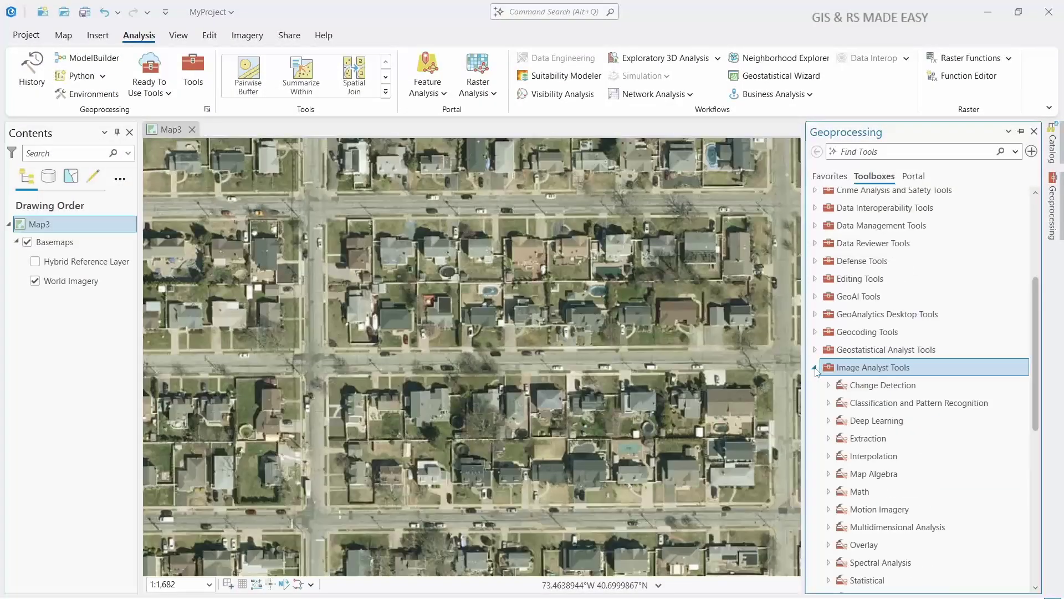
double_click(867, 426)
Step: Open Detect Objects Using Deep Learning with World Imagery as the input raster
scroll(881, 425, "down", 2)
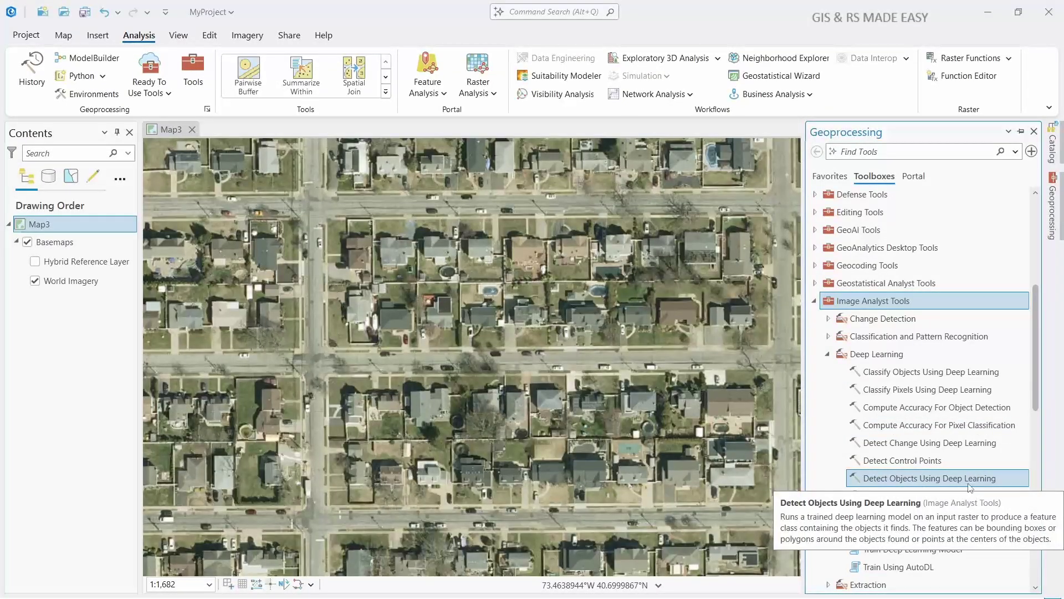
left_click(958, 480)
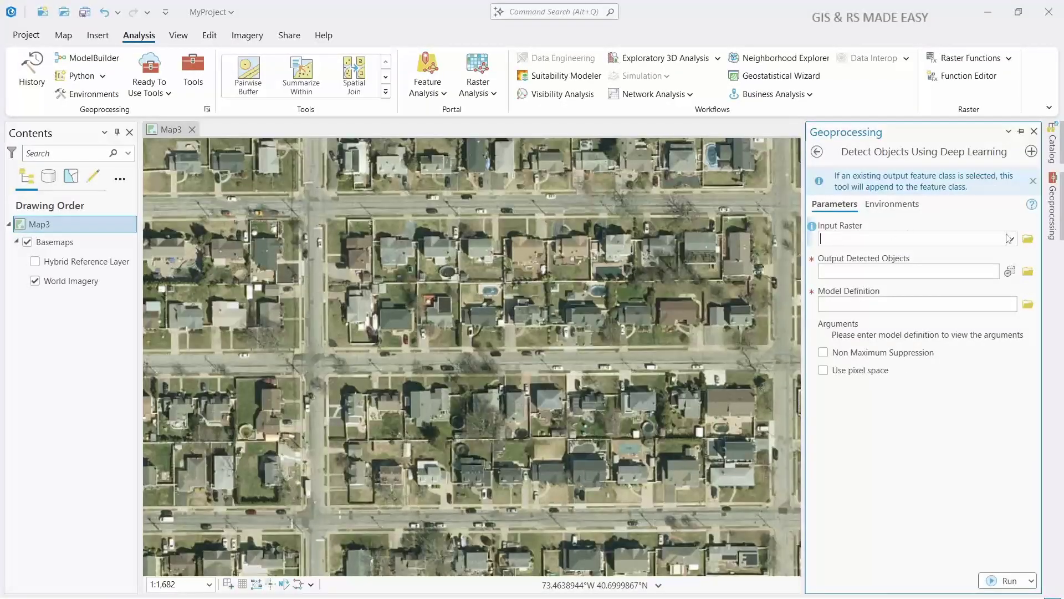
left_click(1010, 238)
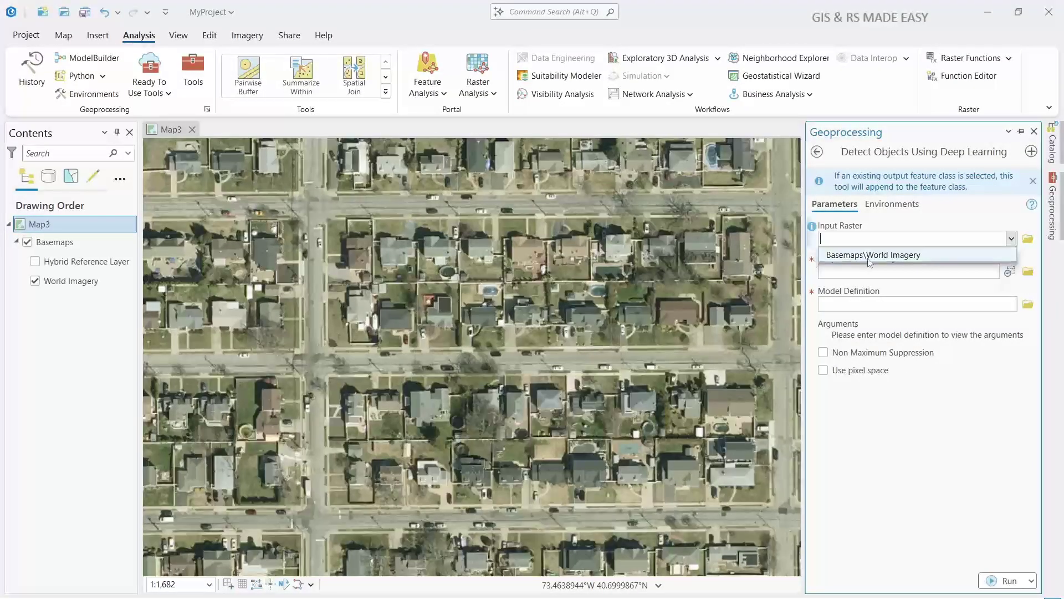
left_click(894, 255)
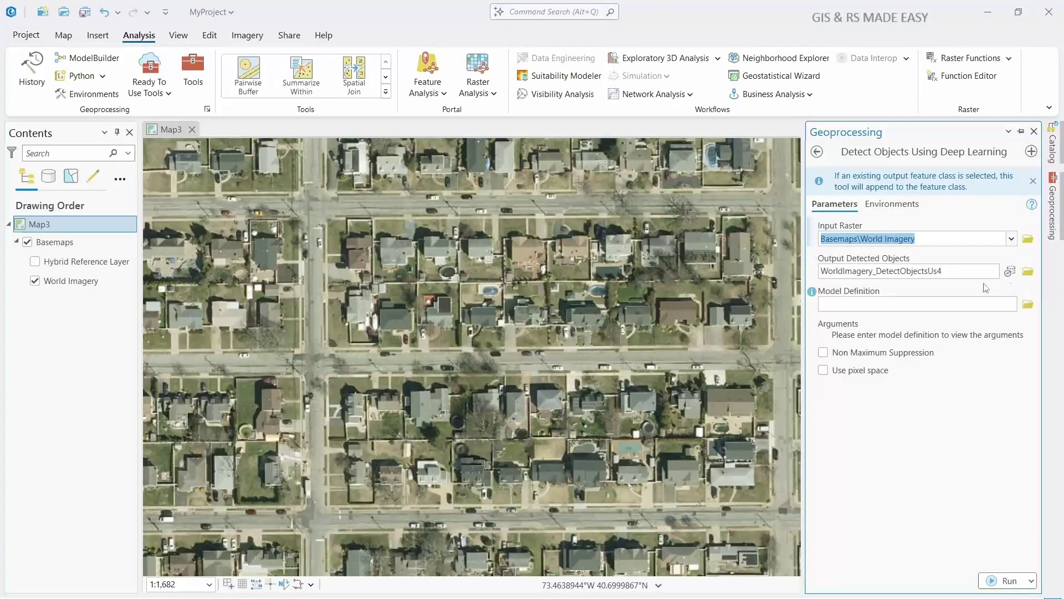
Step: Save the detected objects output as building.shp in Project > Folders > GISRS > Shapefiles
left_click(1029, 272)
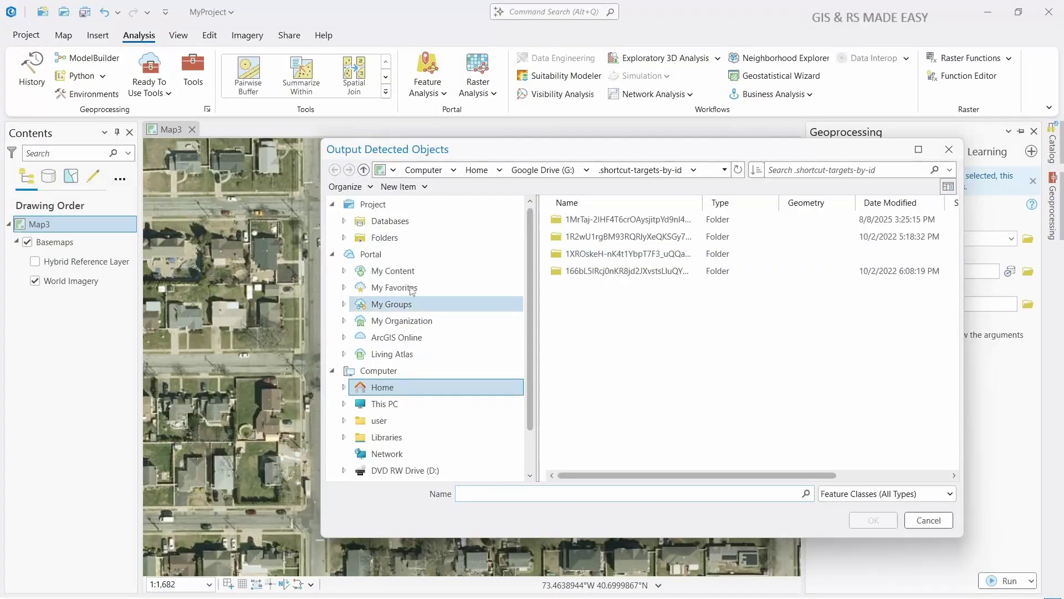
left_click(402, 239)
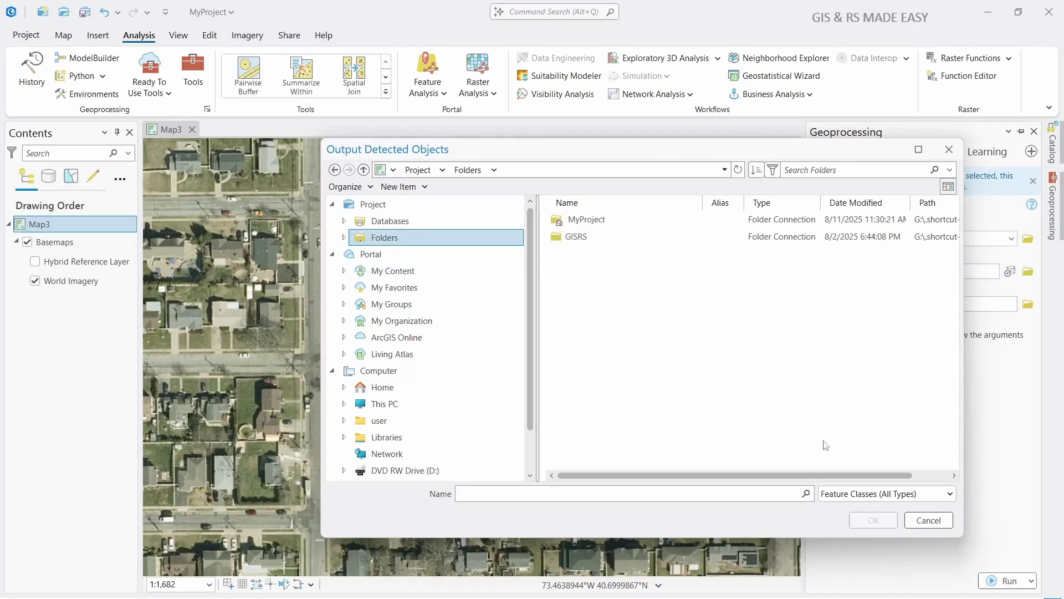
left_click(593, 492)
left_click(579, 237)
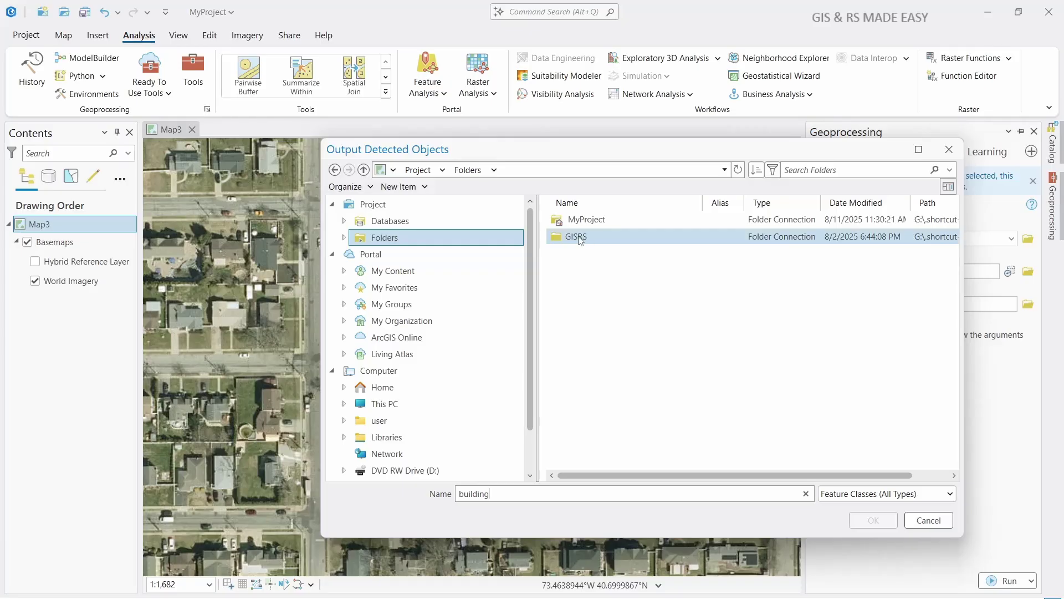
double_click(580, 237)
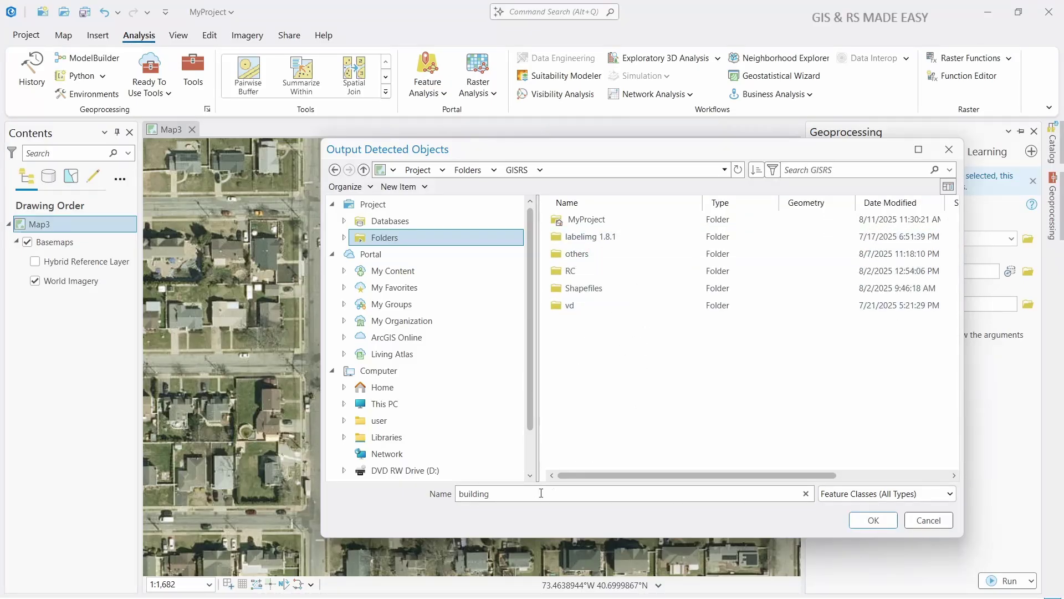
double_click(594, 289)
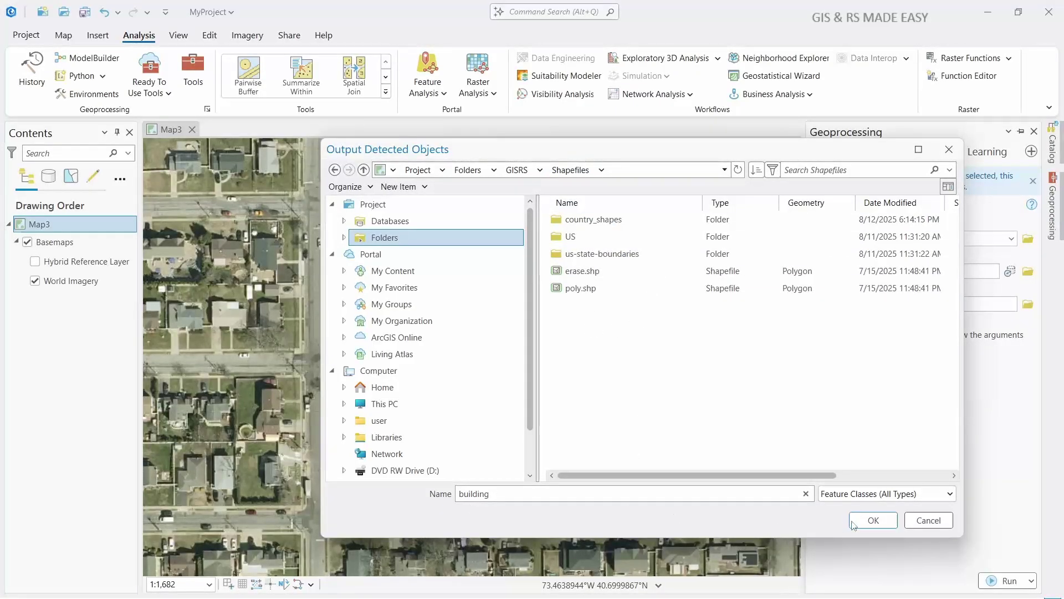
left_click(873, 521)
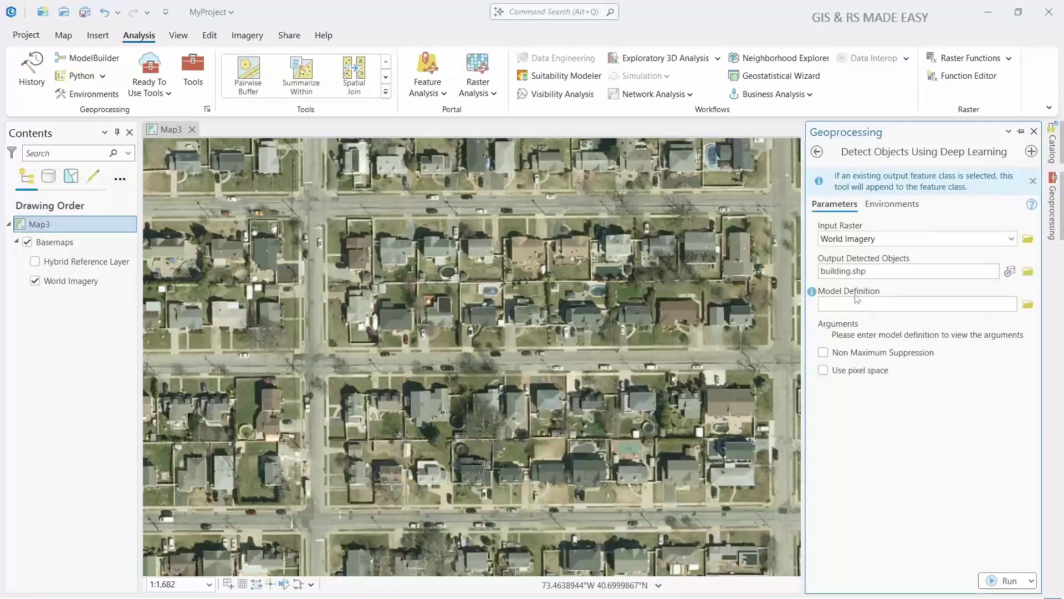
Step: Use usa_building_footprints.dlpk from Downloads as the model definition with batch size 2
left_click(1029, 304)
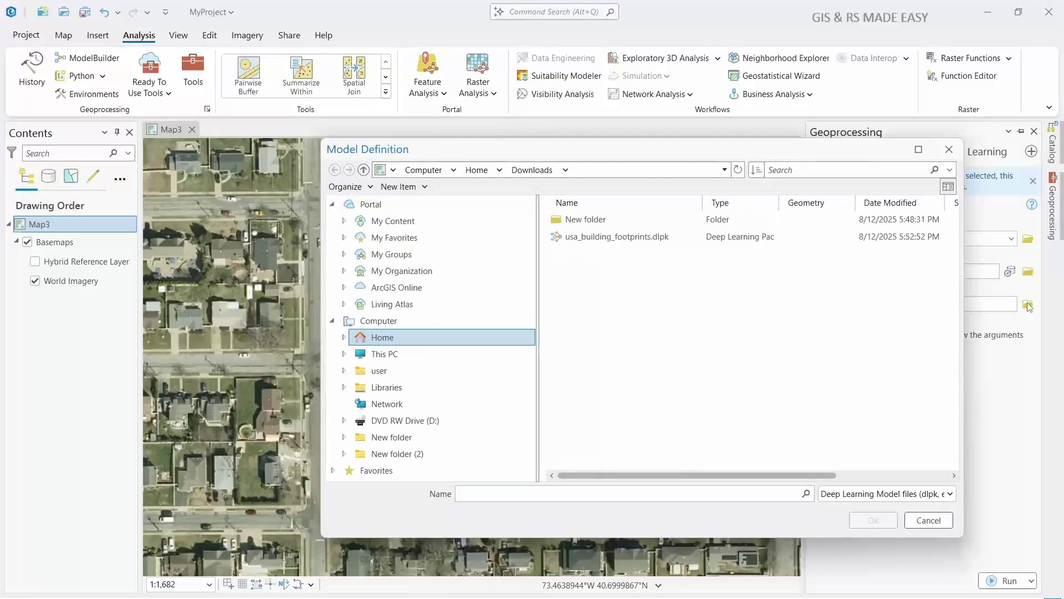
left_click(610, 242)
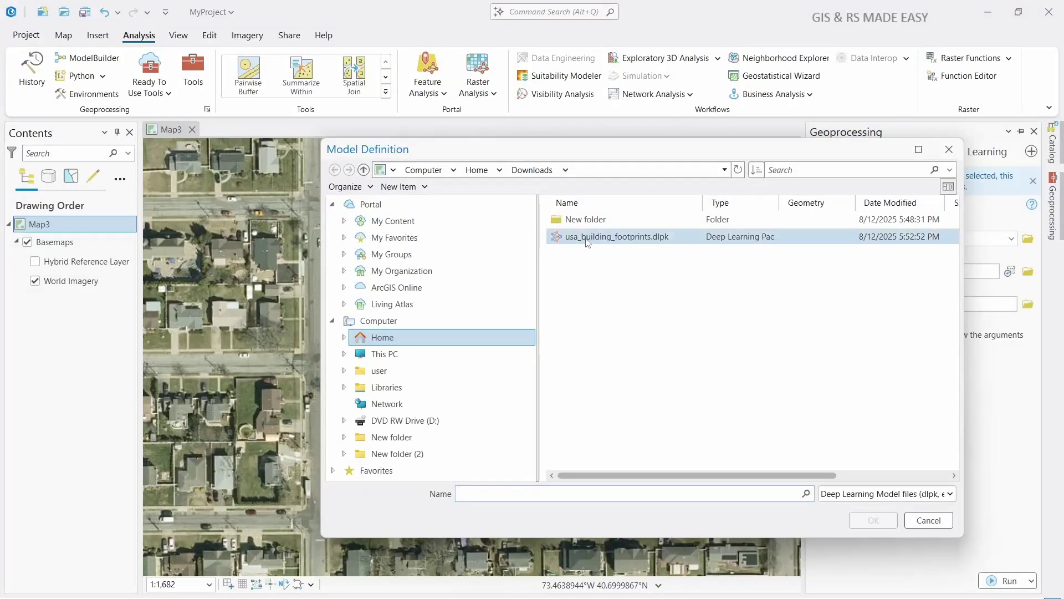
left_click(632, 241)
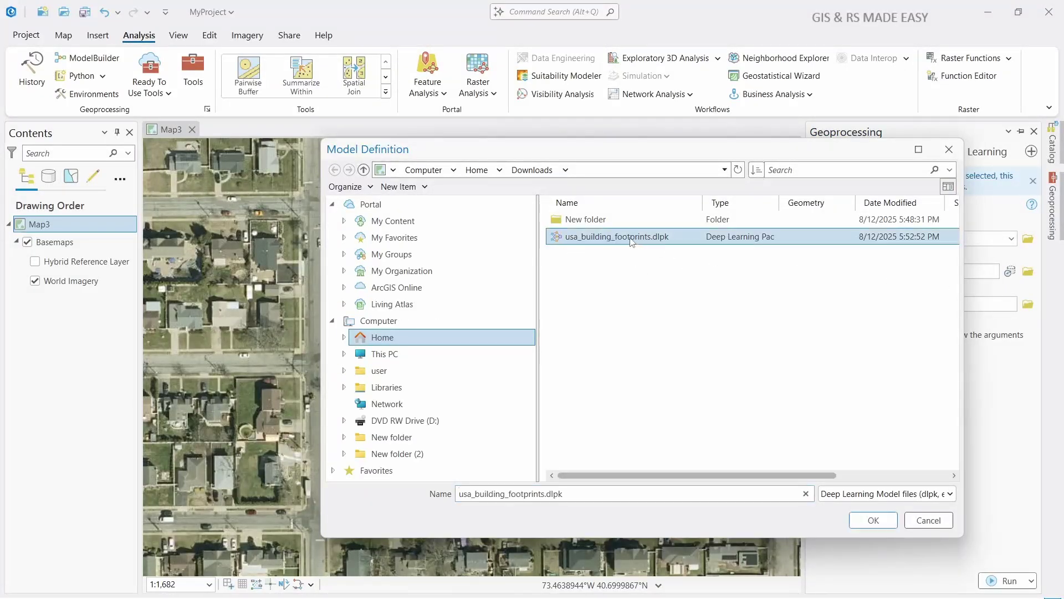
left_click(878, 524)
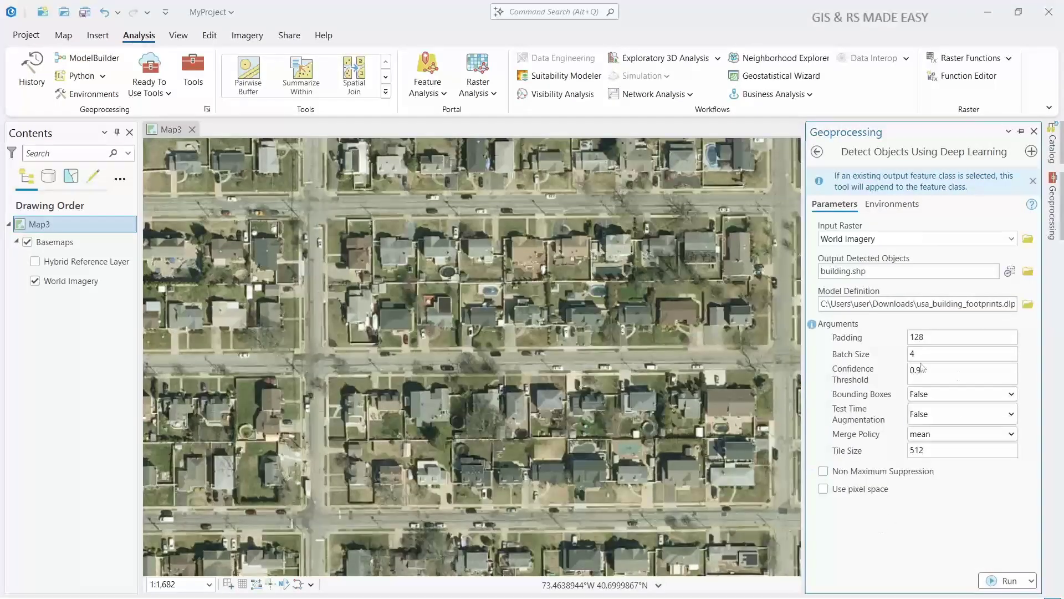
left_click(922, 352)
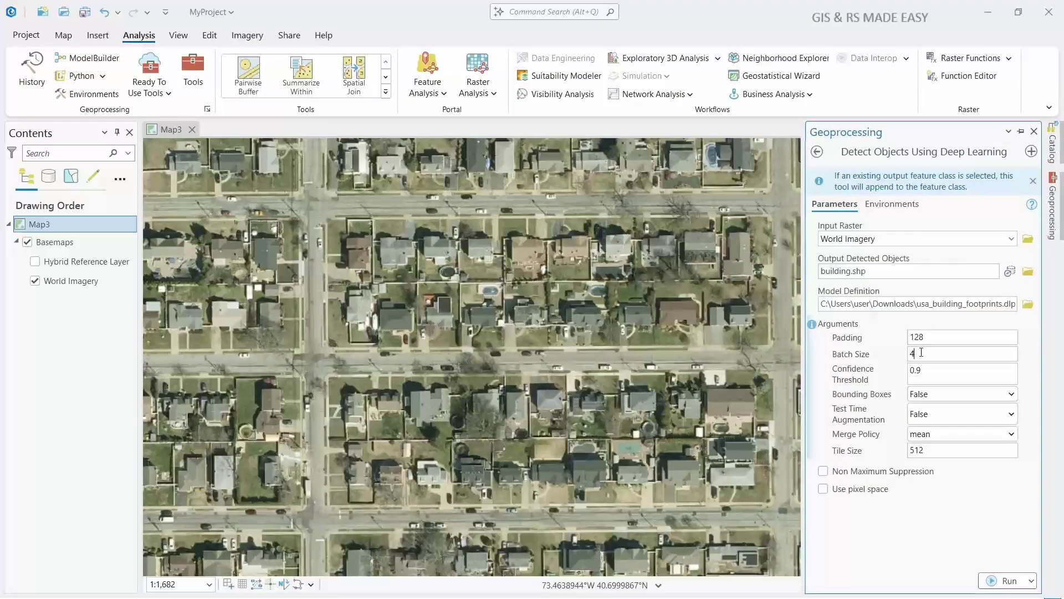
key("BackSpace")
type("2")
Step: Draw the processing extent over the central blocks (Top 4968184.27903458, Bottom 4967981.36258504)
left_click(887, 205)
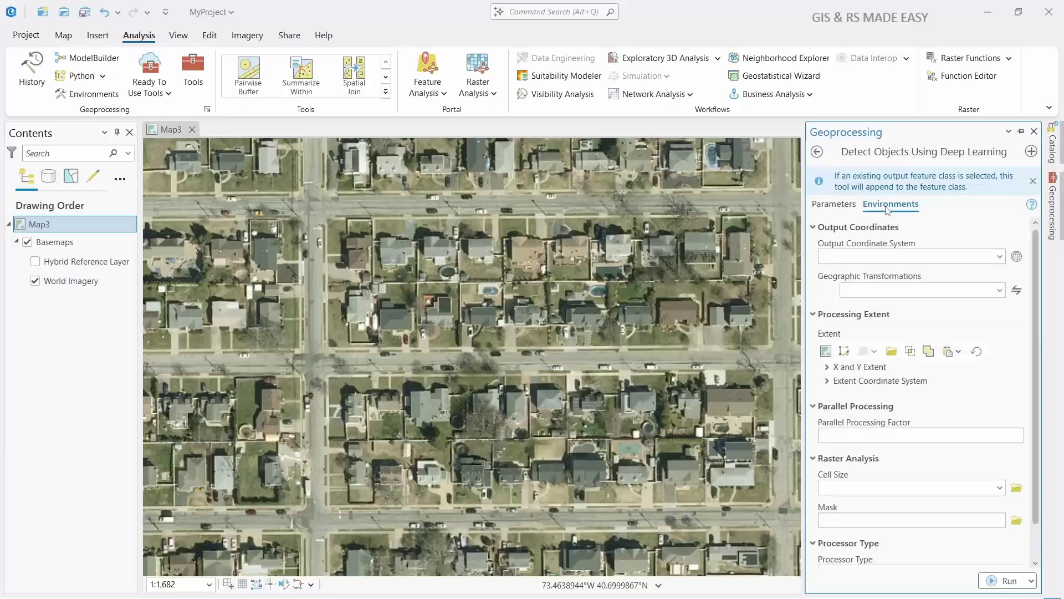
left_click(844, 353)
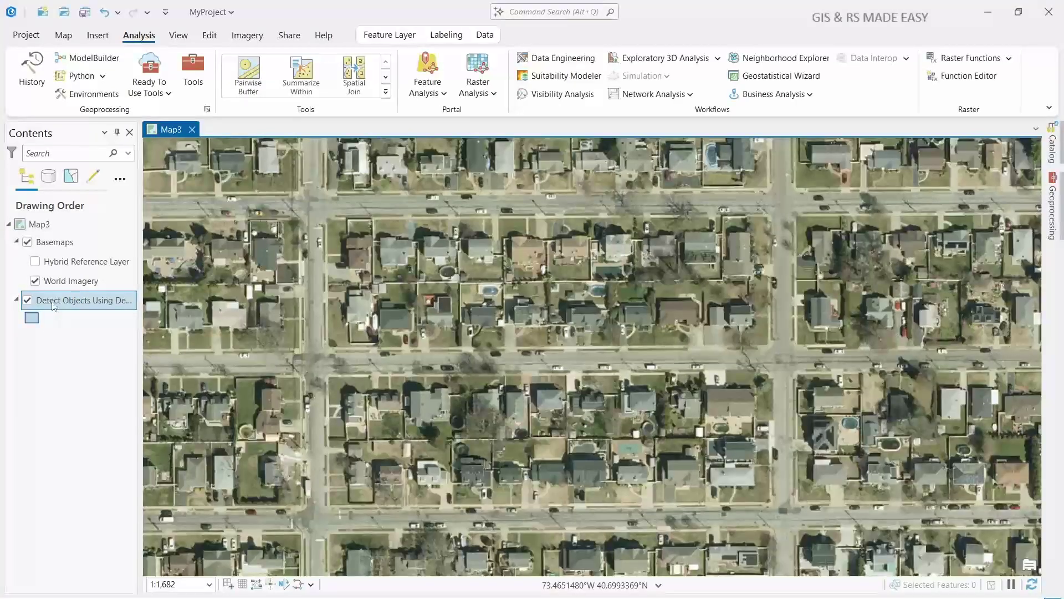
mouse_move(54, 305)
left_mouse_down()
mouse_move(86, 264)
mouse_move(85, 247)
left_mouse_up()
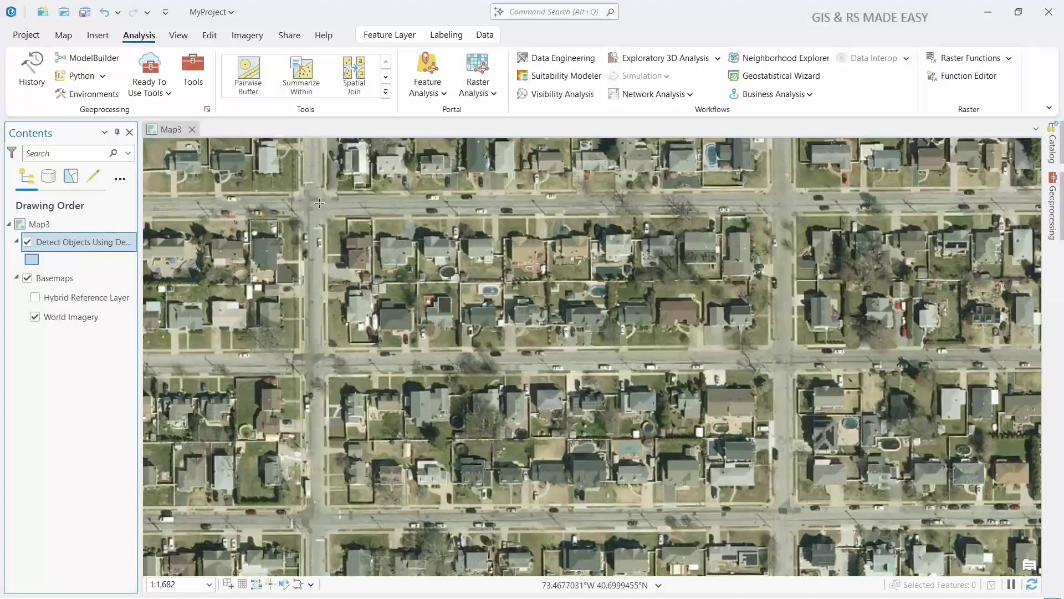
left_click_drag(320, 203, 785, 518)
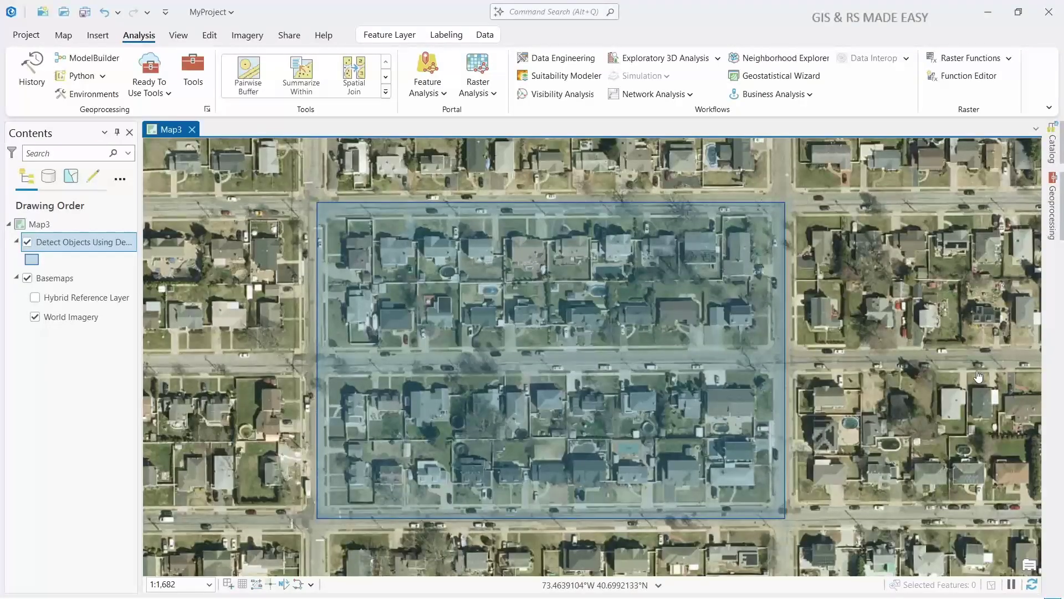
left_click(1053, 213)
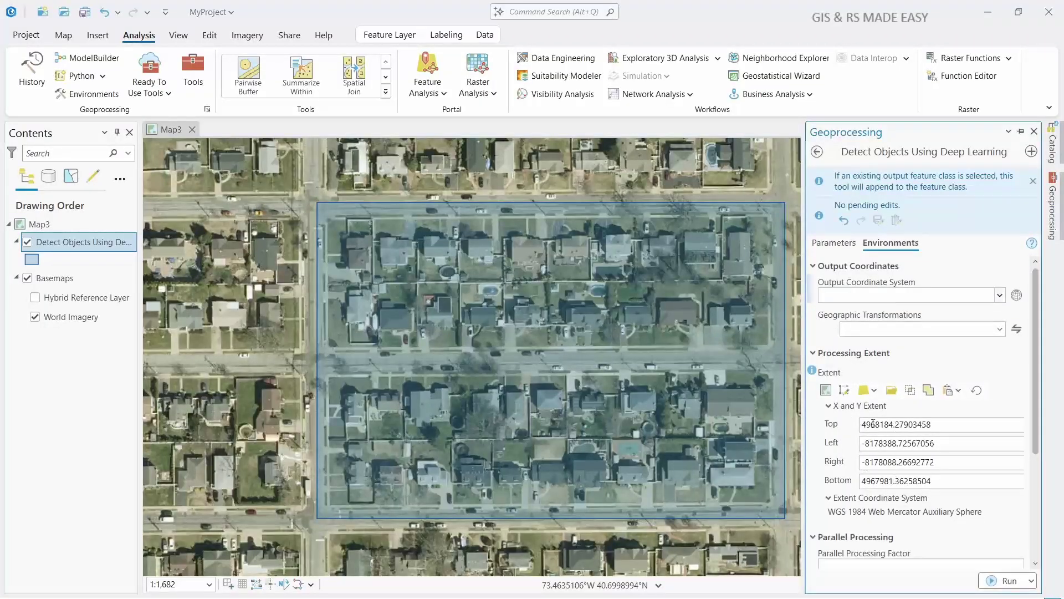
Step: Set the cell size to 0.1 and run the building detection
scroll(829, 469, "down", 3)
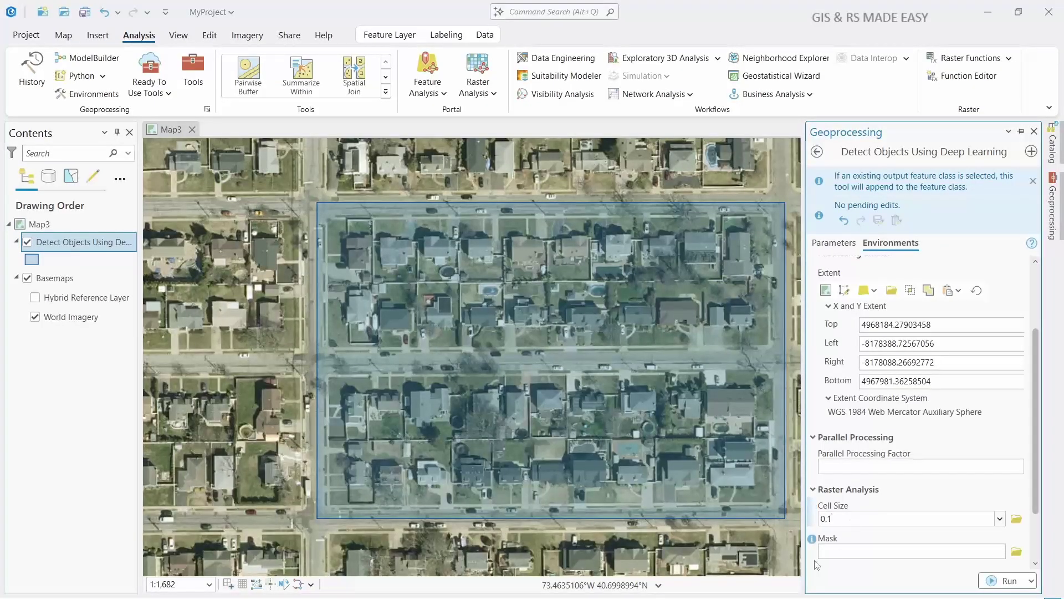
key("ctrl+z")
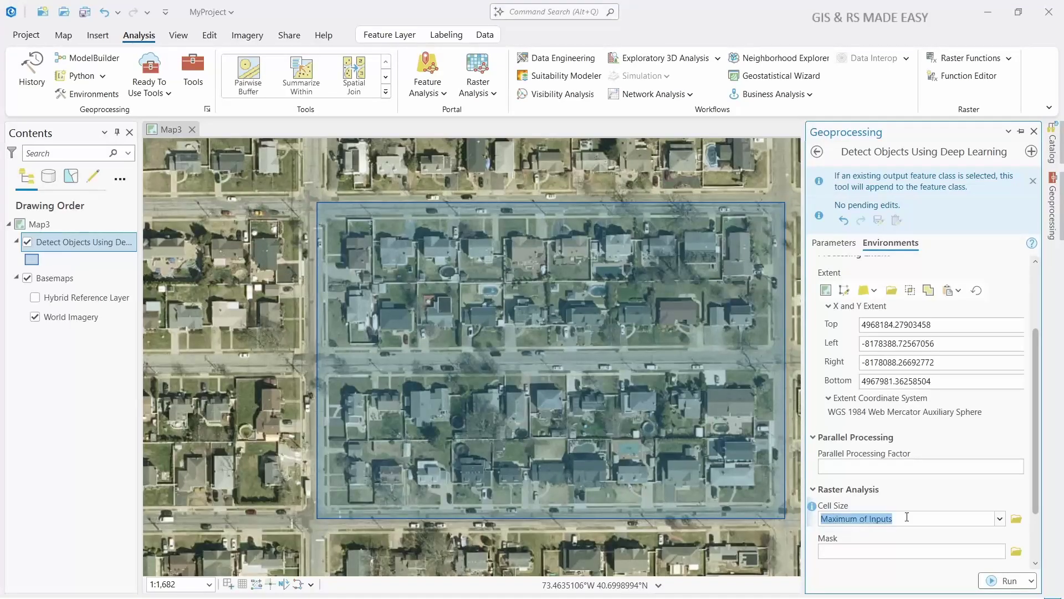
type("0.1")
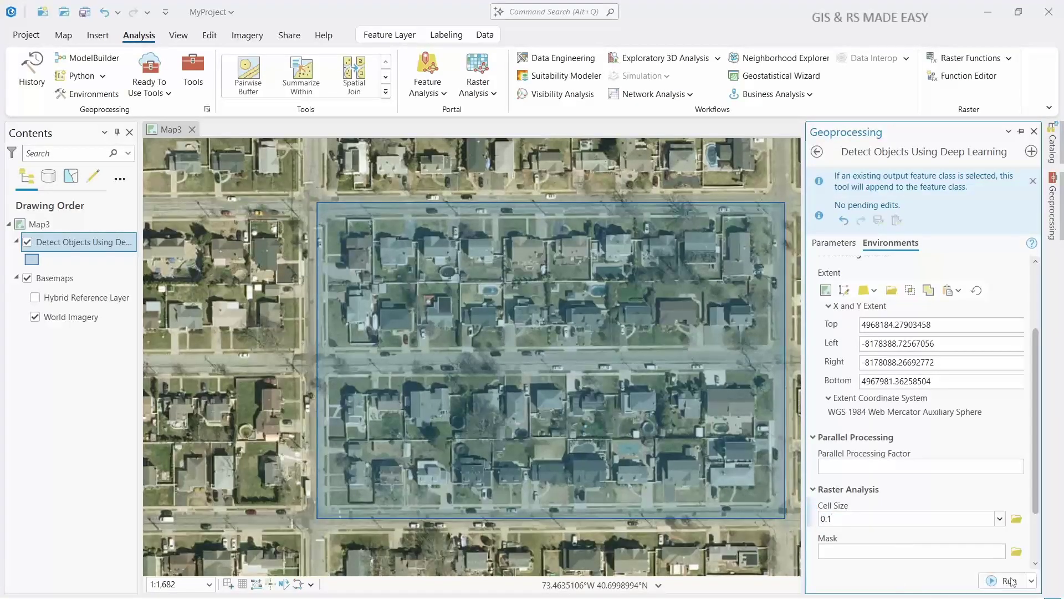
left_click(1008, 581)
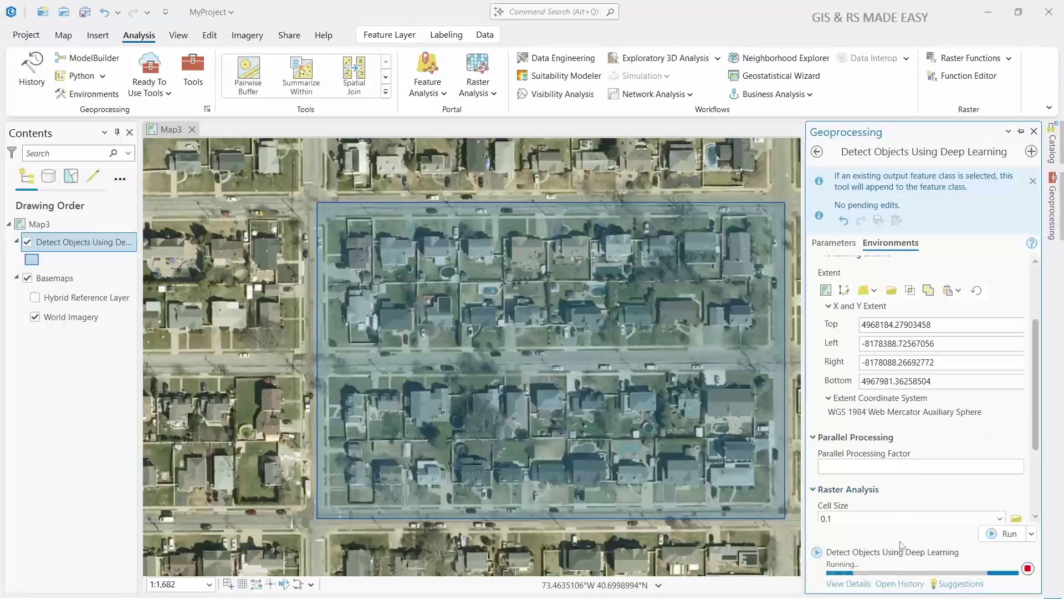
Step: Check the running detection's details in a pop-out window, then close it and let detection finish
left_click(848, 584)
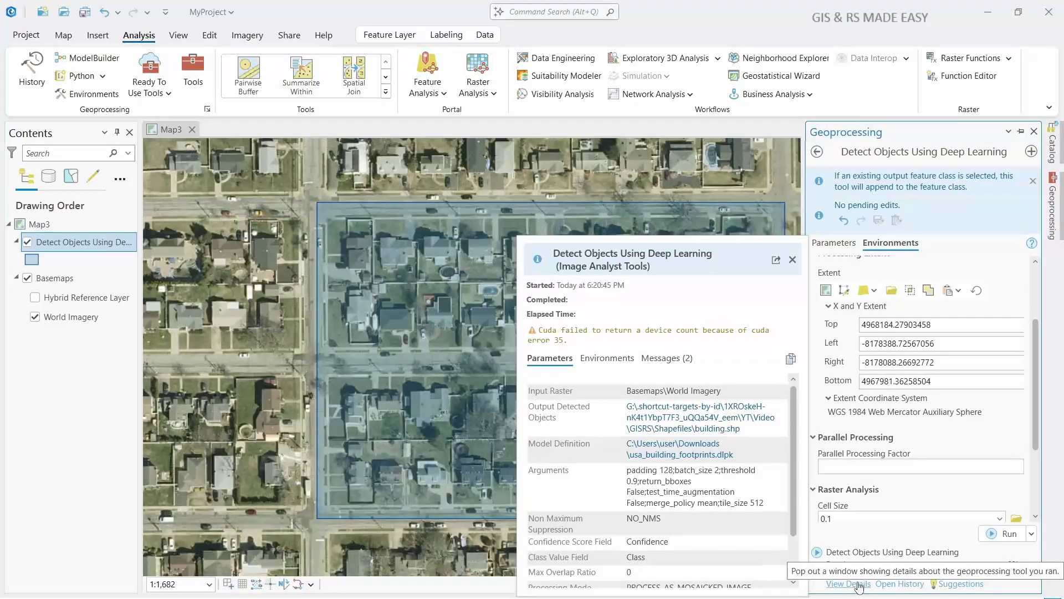
left_click(859, 586)
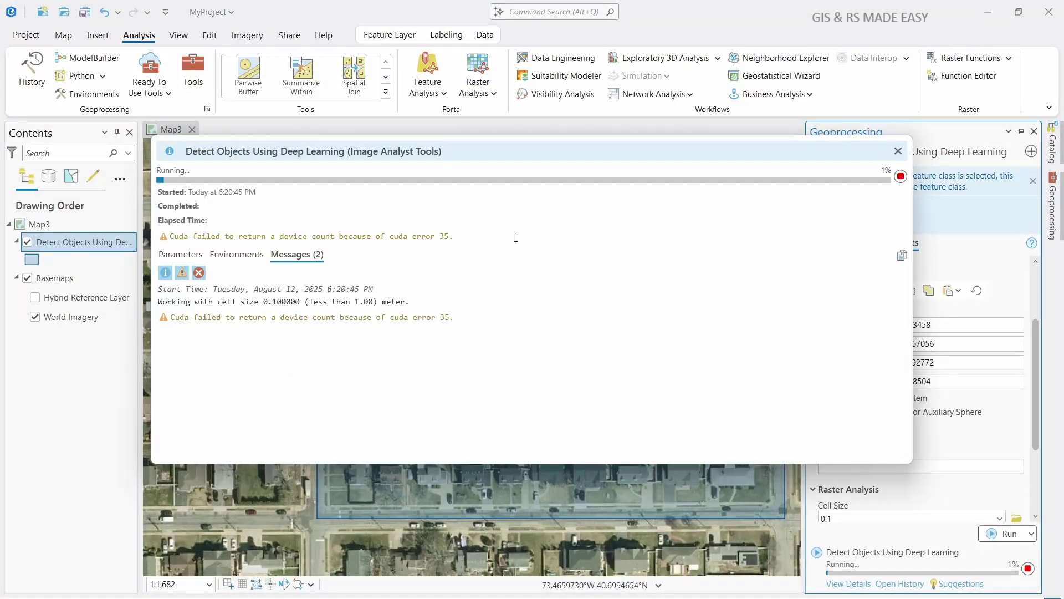
left_click(898, 152)
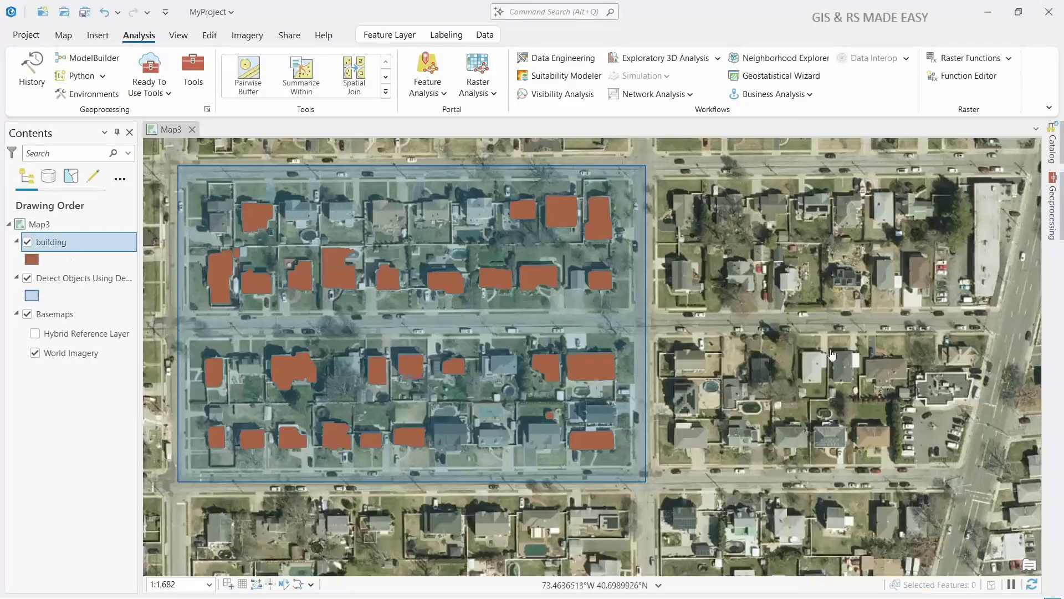
left_click_drag(470, 311, 652, 340)
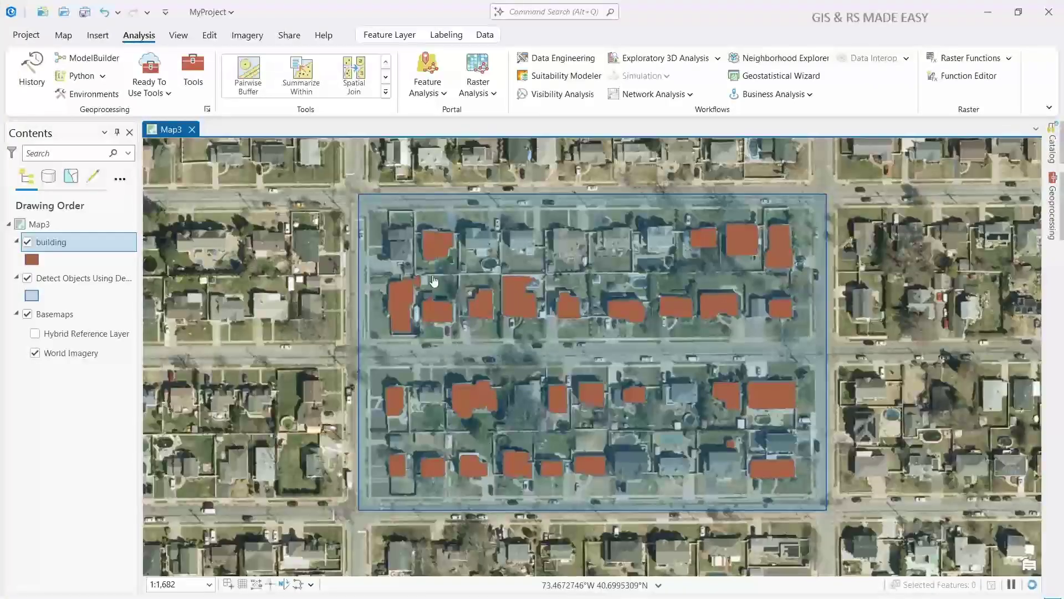
scroll(757, 210, "up", 2)
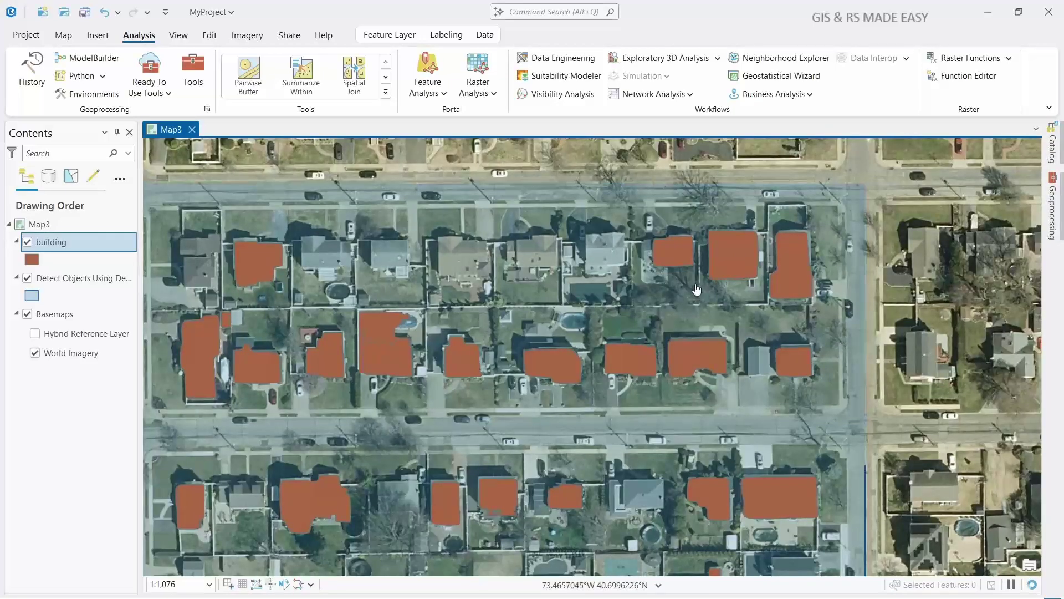
scroll(697, 289, "down", 2)
scroll(450, 272, "up", 3)
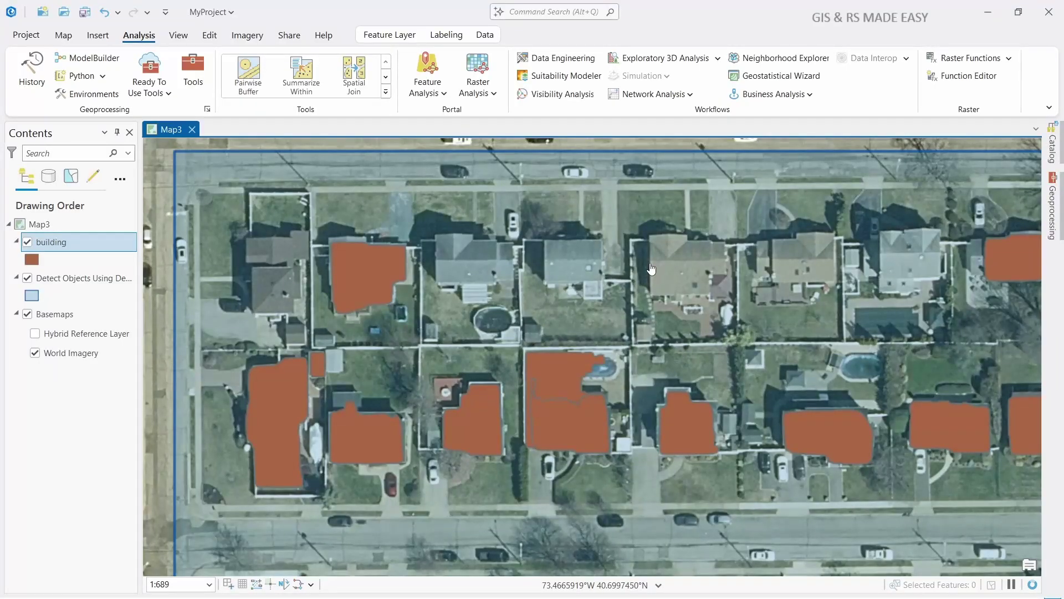
scroll(656, 283, "down", 3)
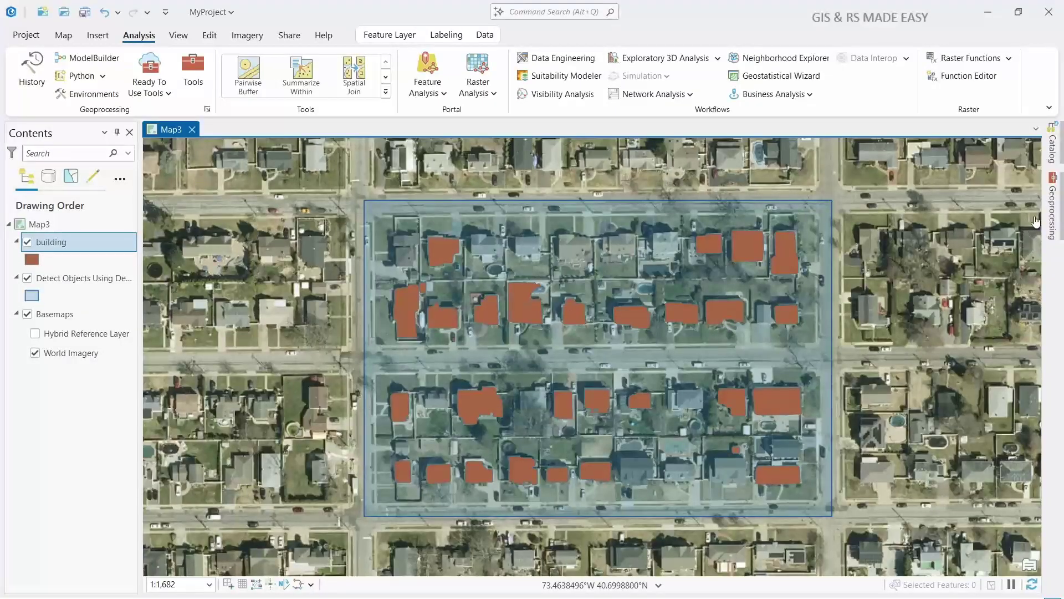
Step: Change the detection tool's Output Detected Objects name from building to building2.shp
left_click(1050, 212)
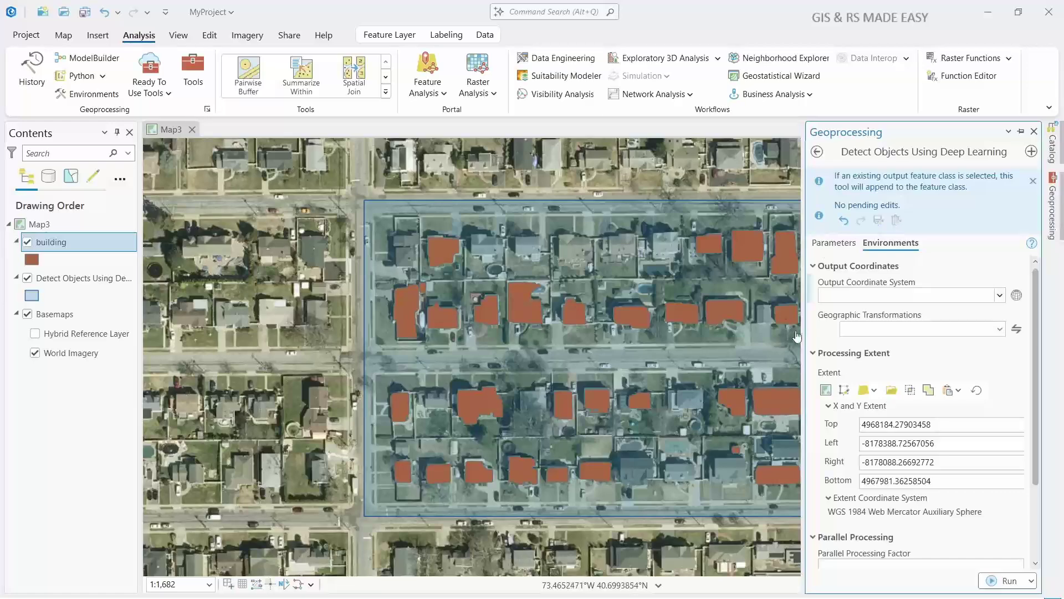
left_click(834, 243)
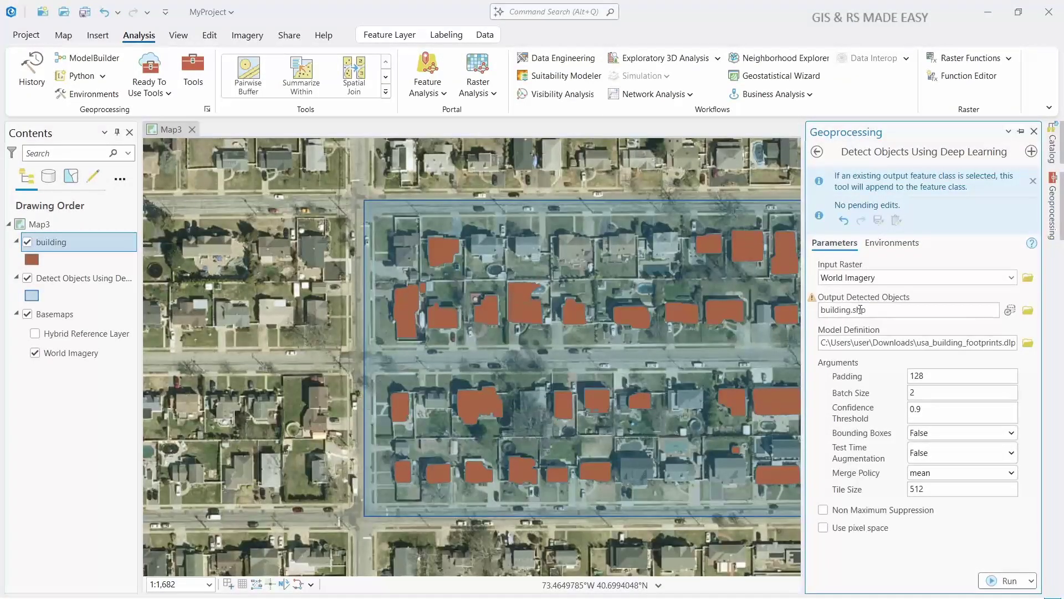
left_click(976, 311)
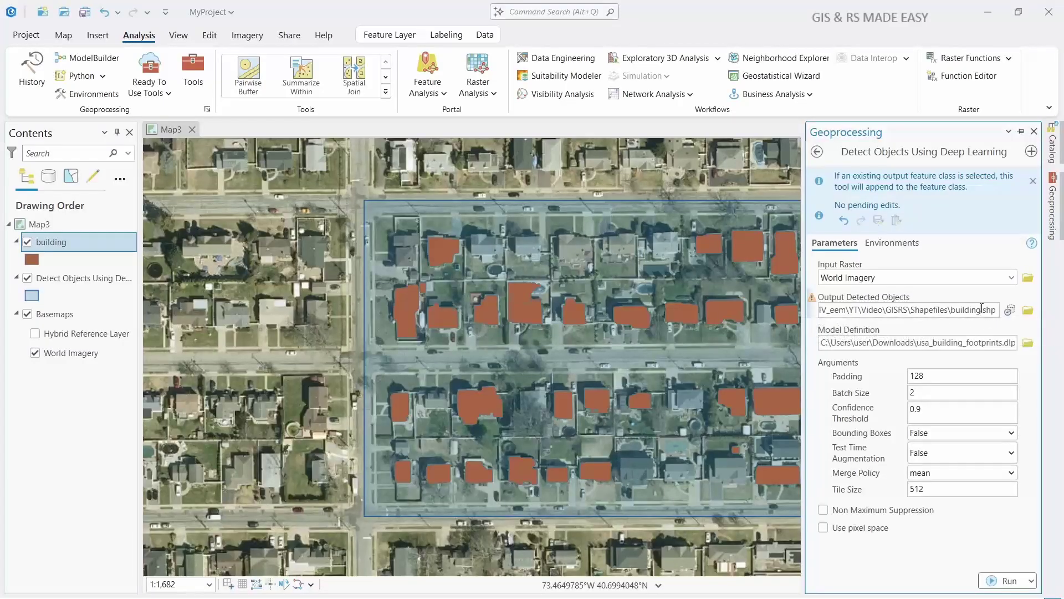
type("2")
left_click(901, 244)
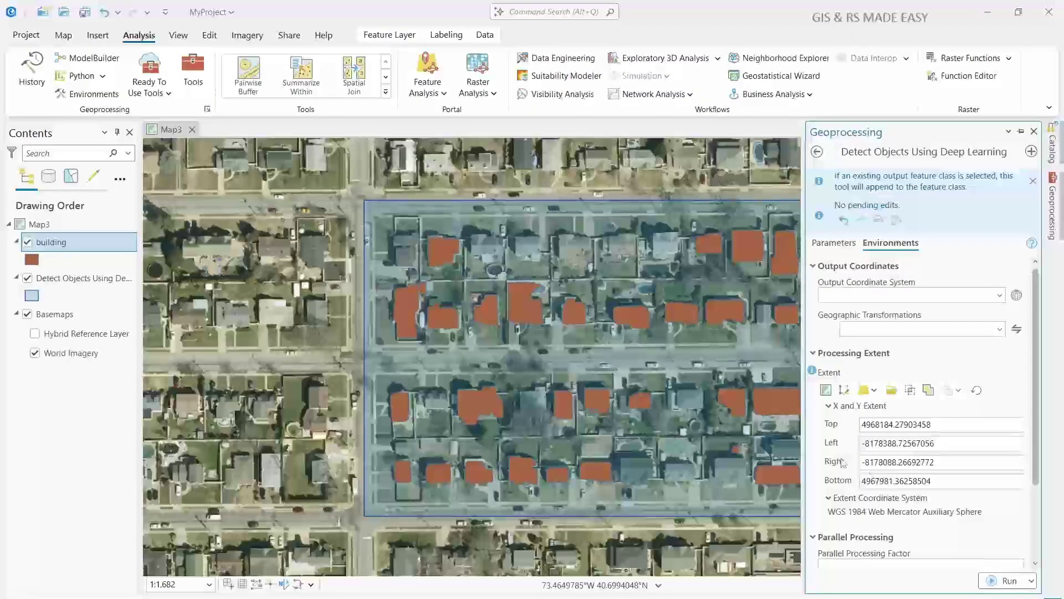
Step: Raise the Raster Analysis cell size from 0.1 to 0.3 in the tool's Environments
scroll(831, 461, "down", 2)
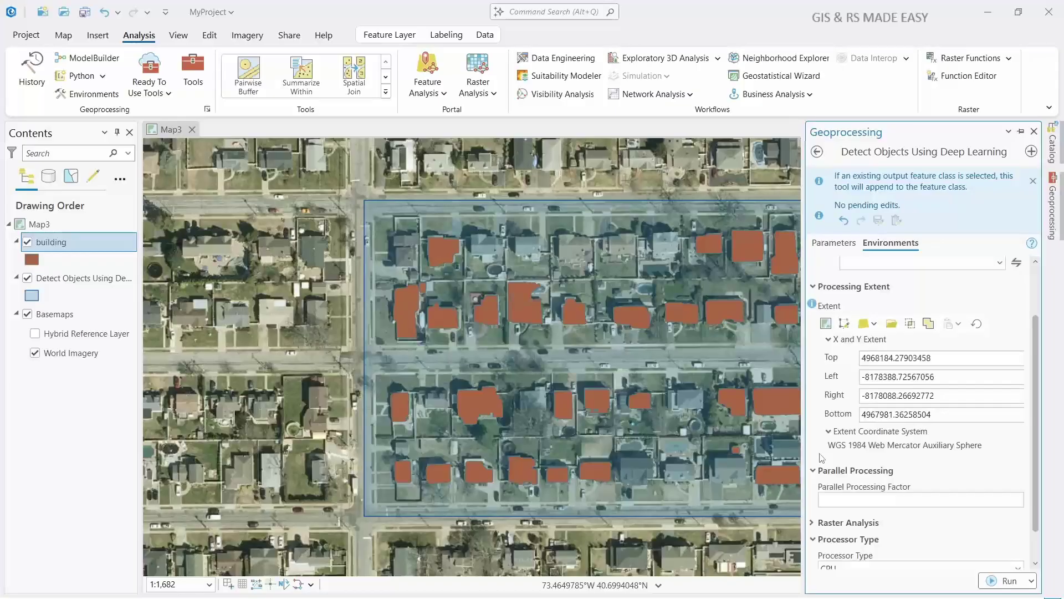
scroll(822, 458, "down", 1)
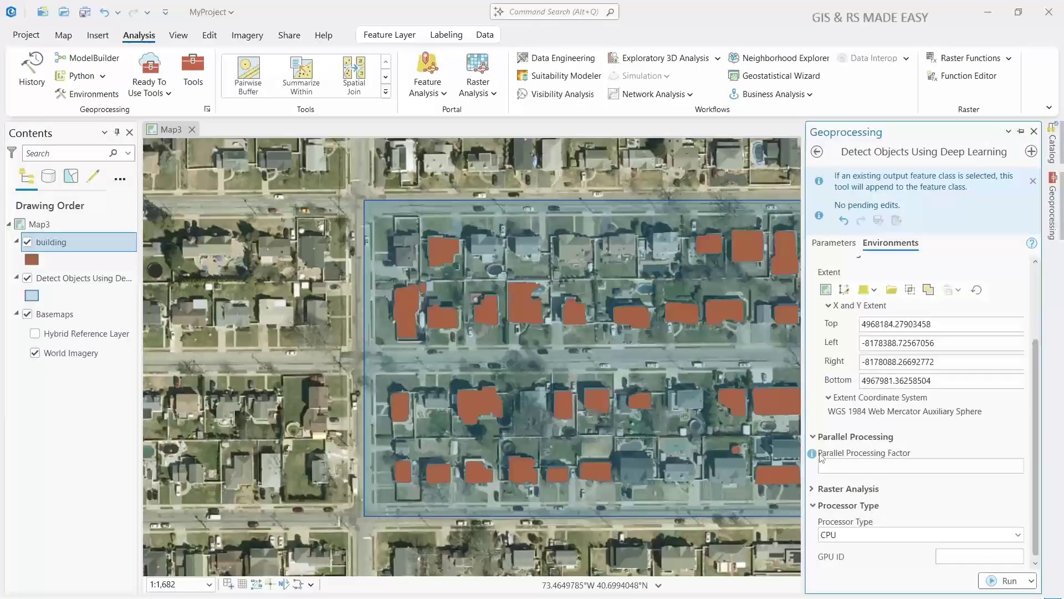
left_click(813, 490)
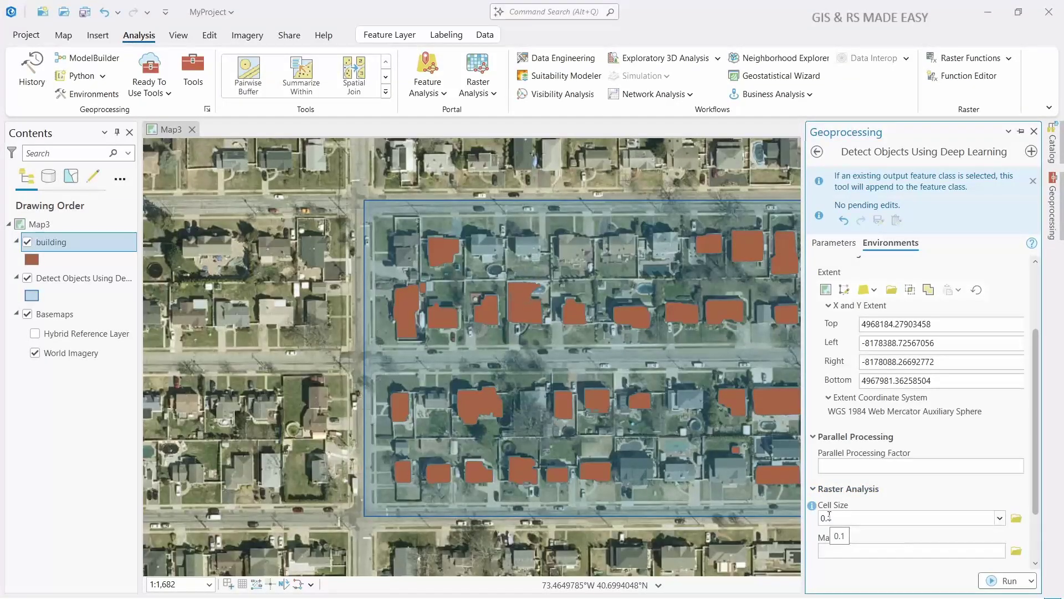
double_click(832, 516)
left_click(839, 515)
type("3")
scroll(1036, 490, "down", 3)
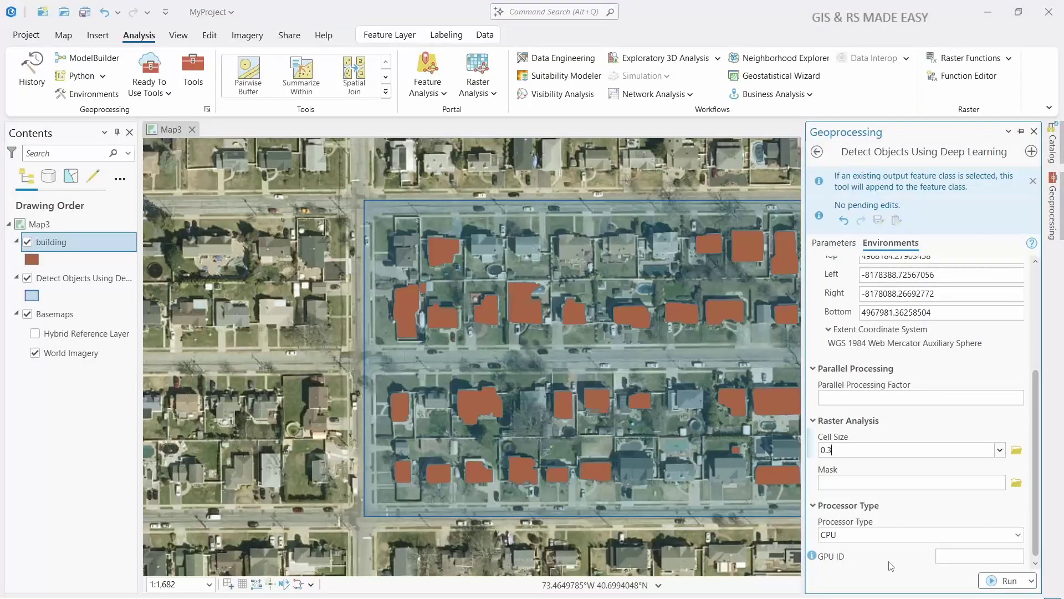
Step: Rerun detection to create building2, toggle it to compare with building, then hide building
left_click(1009, 580)
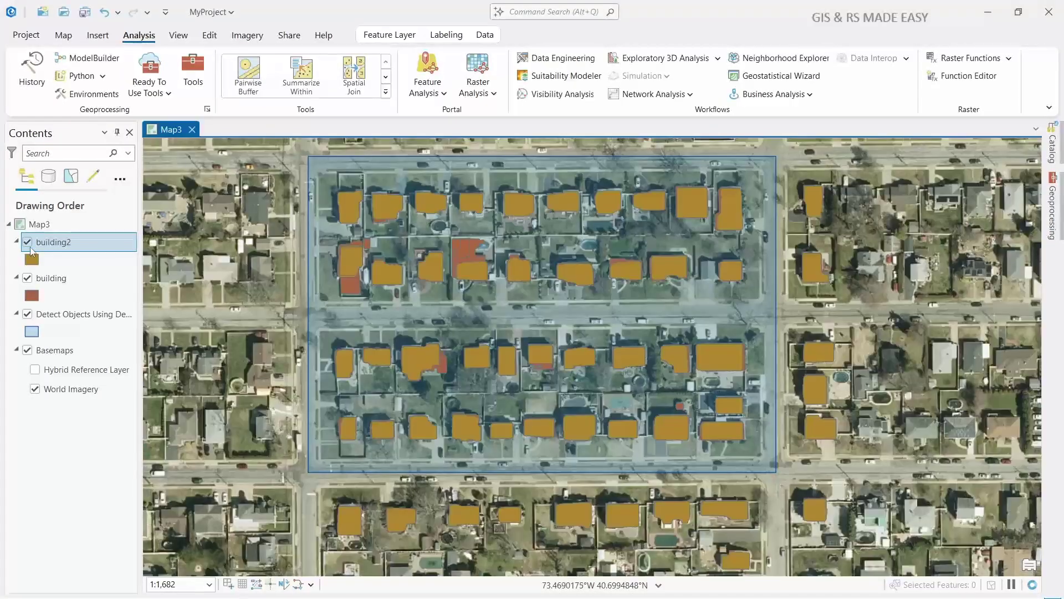
left_click(27, 242)
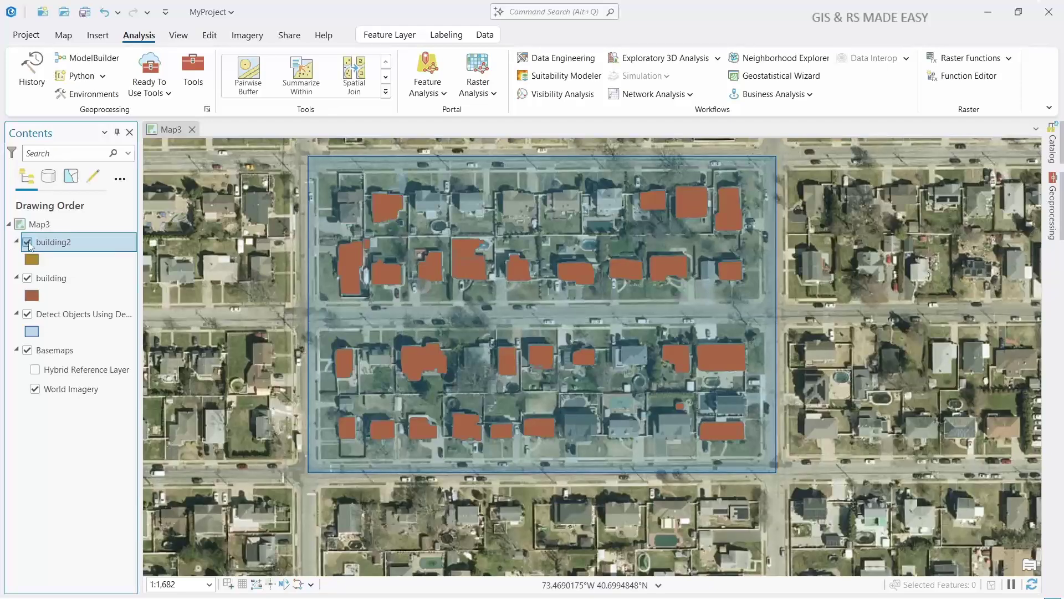
left_click(30, 245)
left_click(27, 243)
left_click(27, 242)
left_click(28, 244)
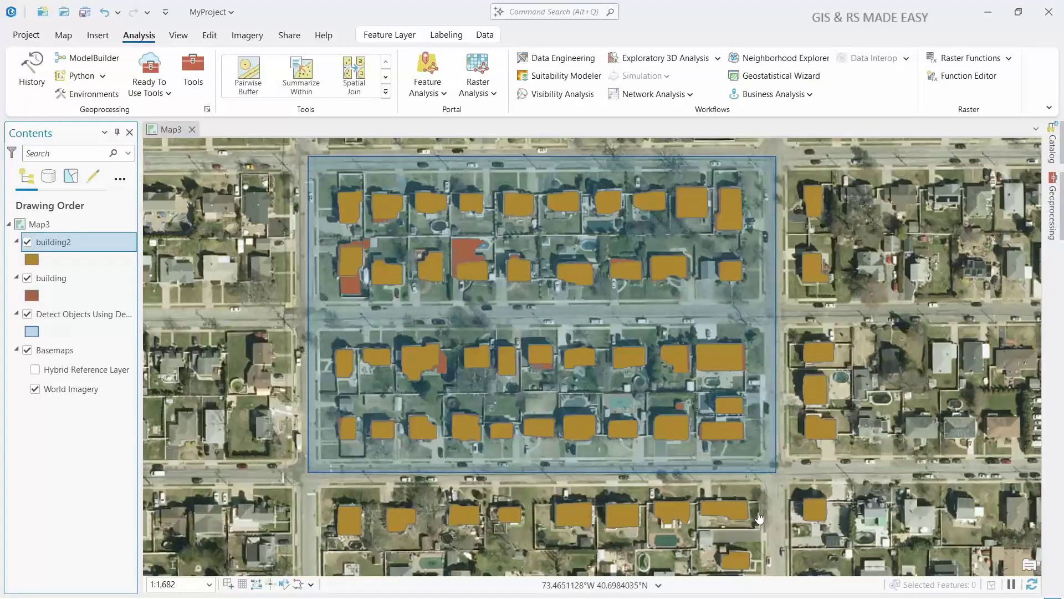
left_click(27, 279)
Step: Give building2 the hollow Black Outline symbol from the symbology Gallery
right_click(55, 244)
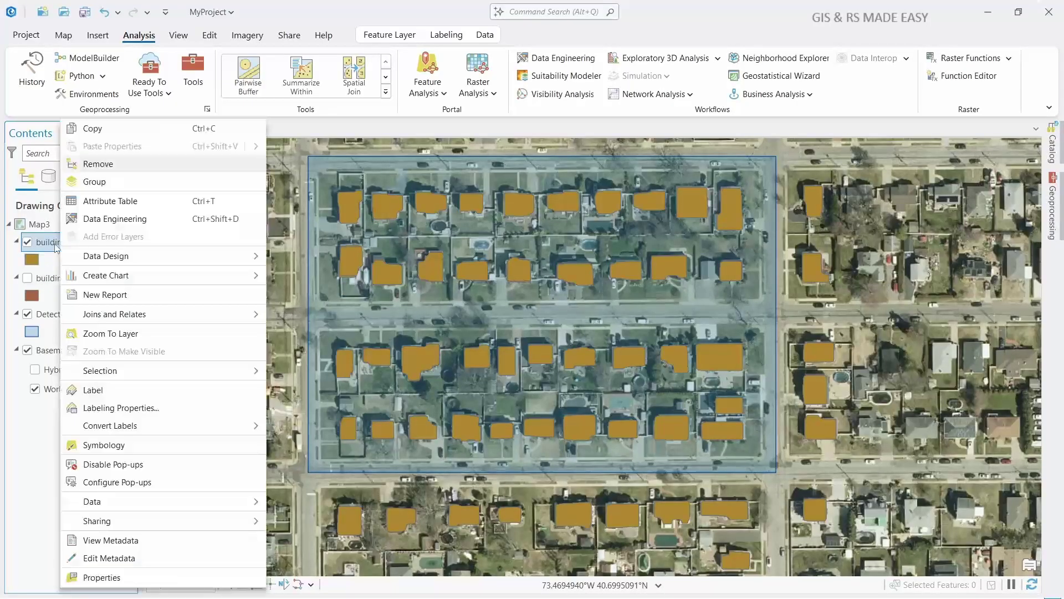
left_click(104, 445)
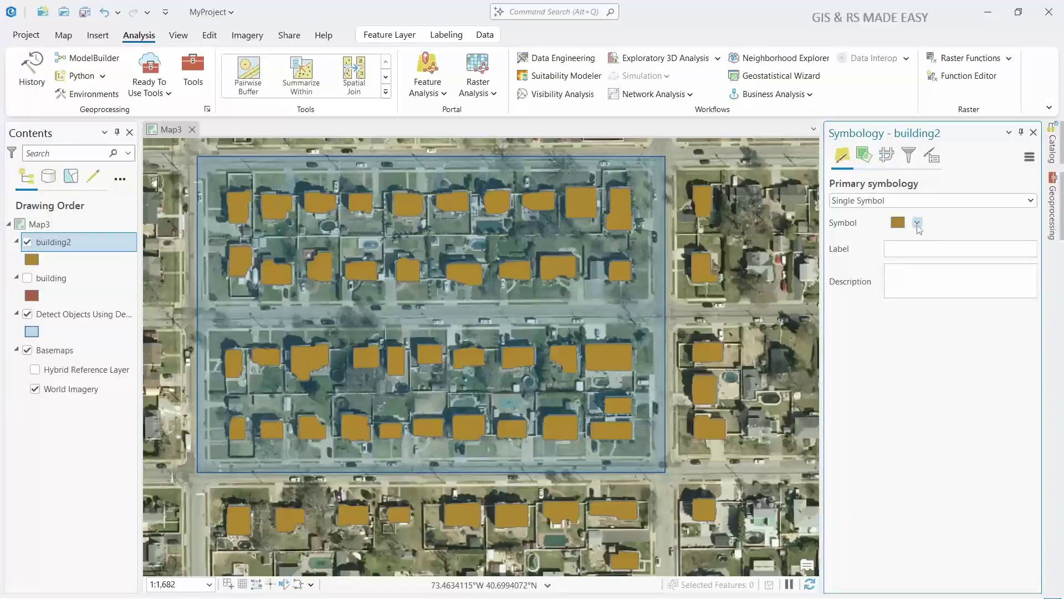
left_click(917, 224)
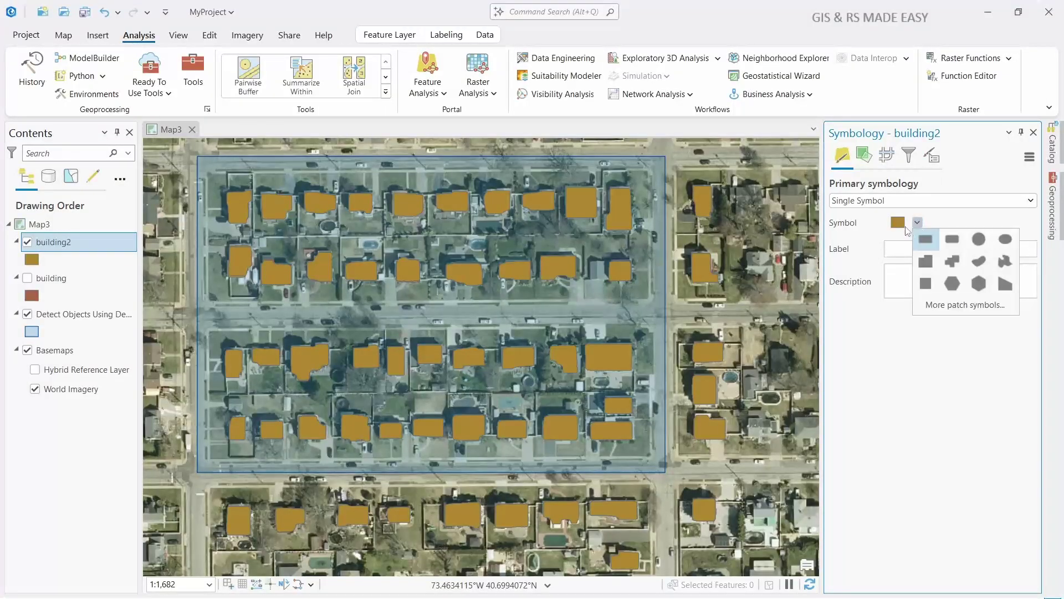
left_click(899, 225)
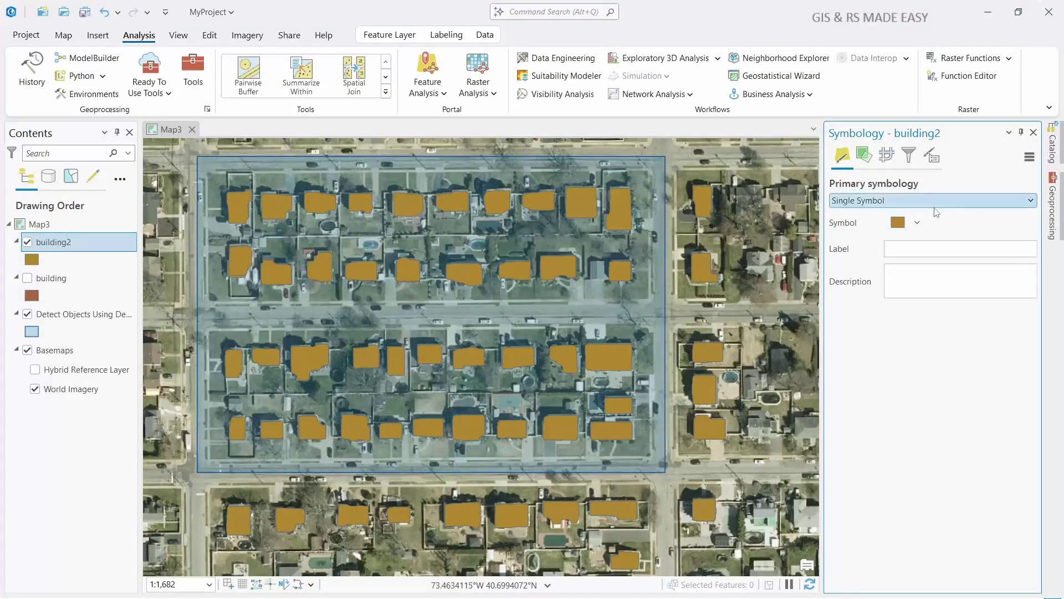
left_click(898, 224)
left_click(1031, 238)
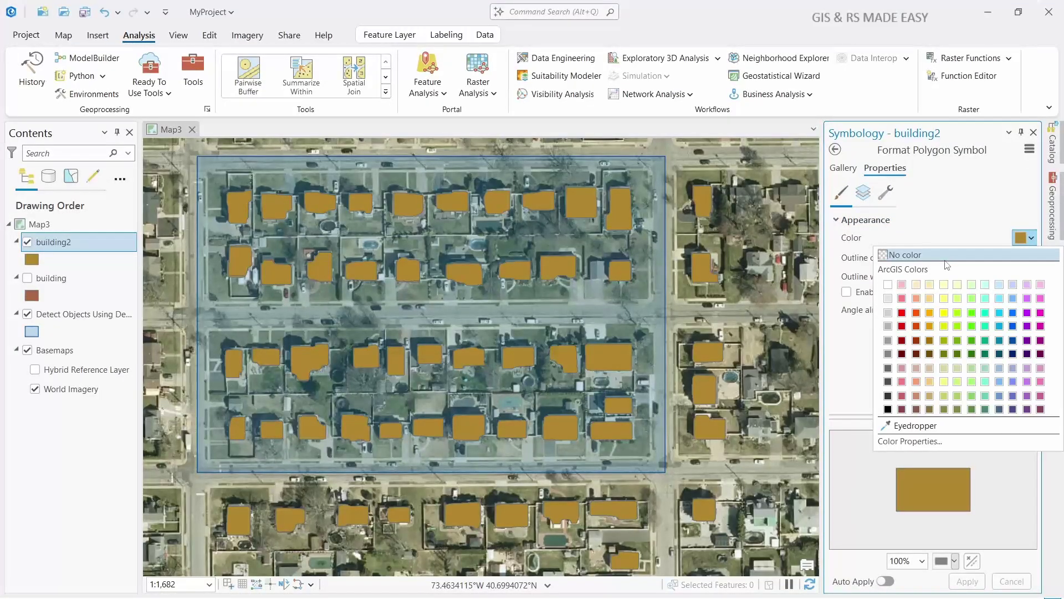
left_click(847, 170)
left_click(843, 167)
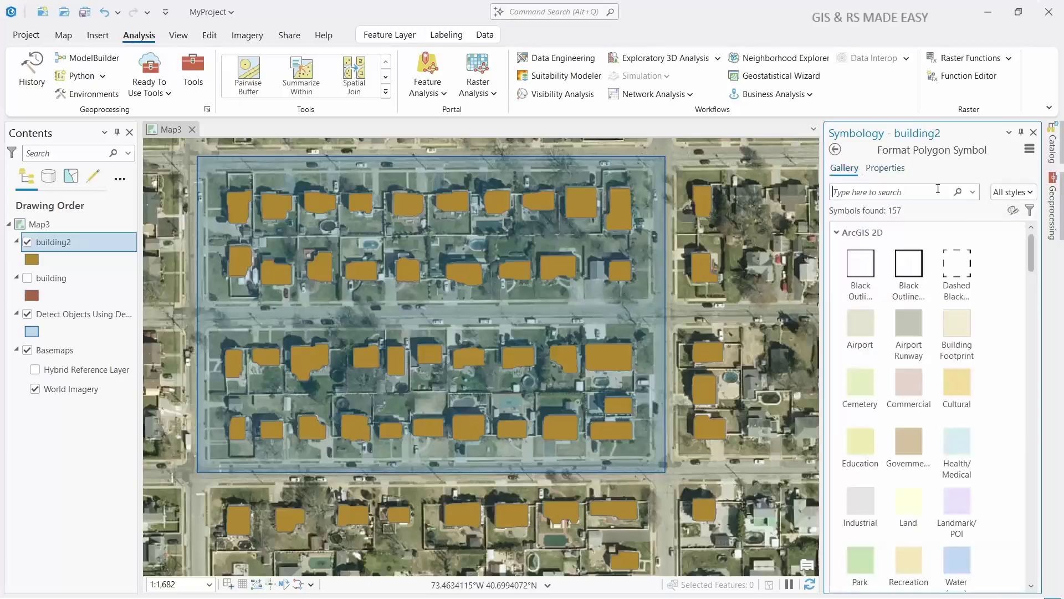
left_click(909, 263)
Step: Make the building2 outlines red at 3 pt and hide the Detect Objects extent layer
left_click(902, 170)
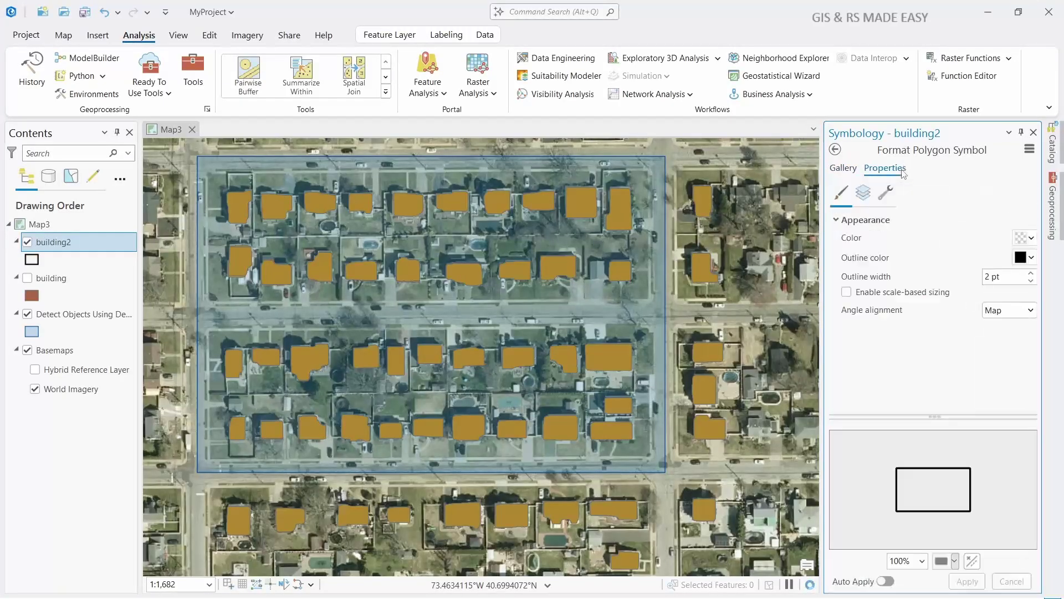
left_click(1032, 258)
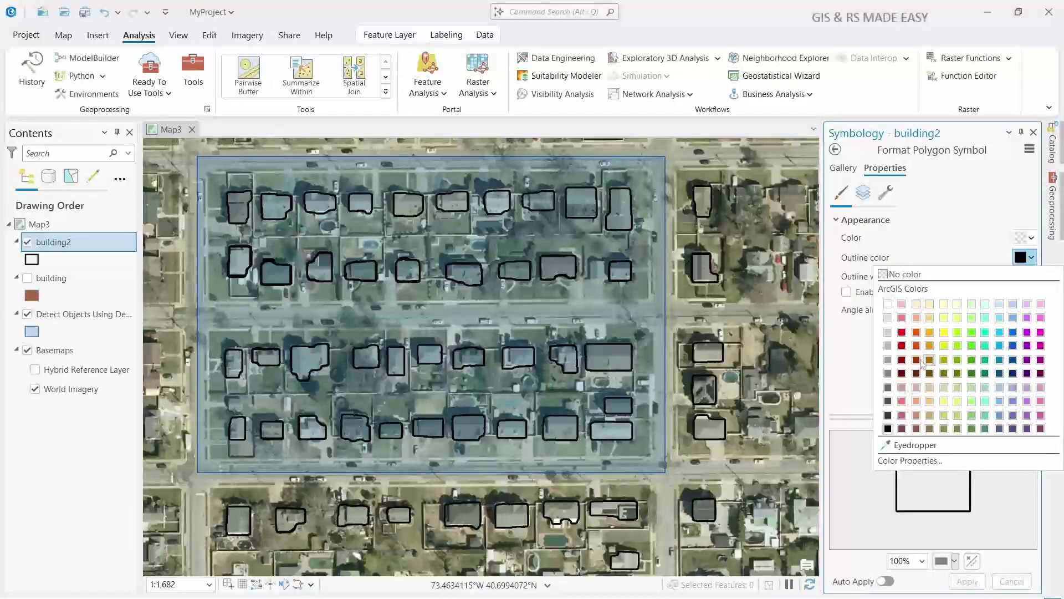
left_click(902, 345)
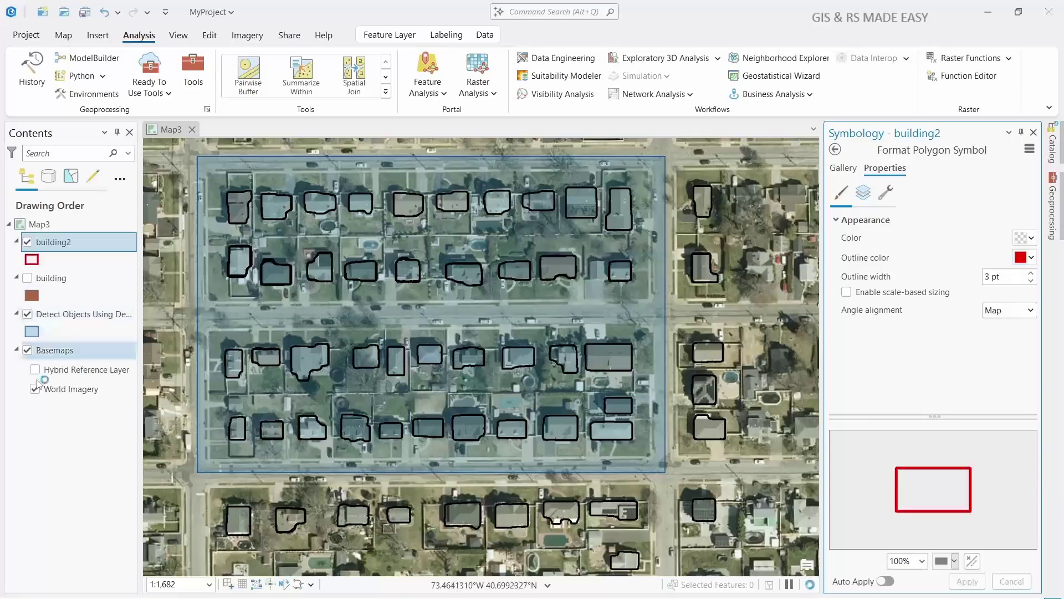
left_click(27, 314)
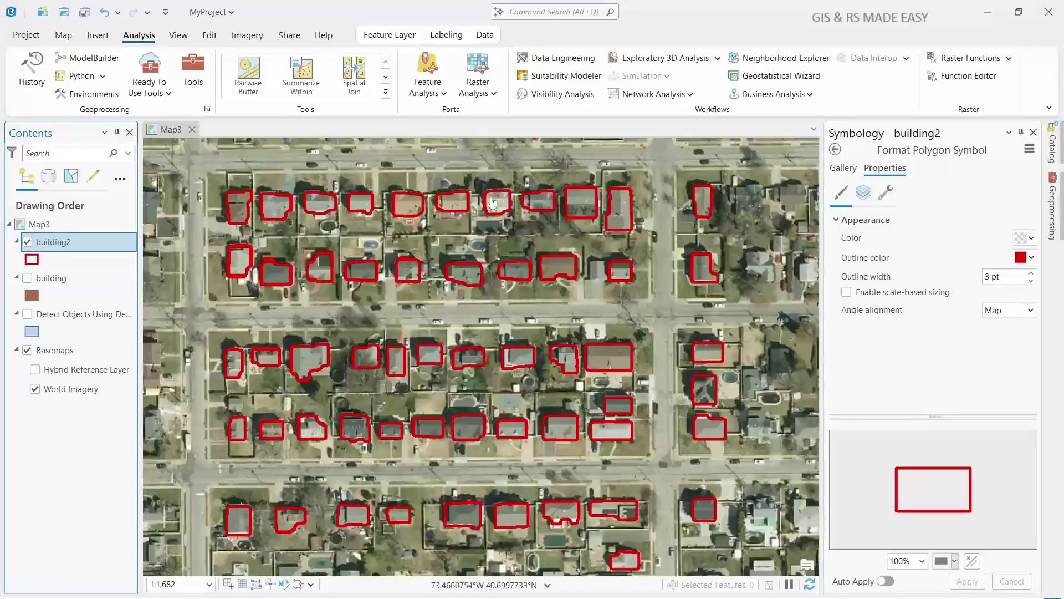
Step: Zoom in to inspect the red building2 outlines, then return to building2's Primary symbology
scroll(502, 201, "up", 1)
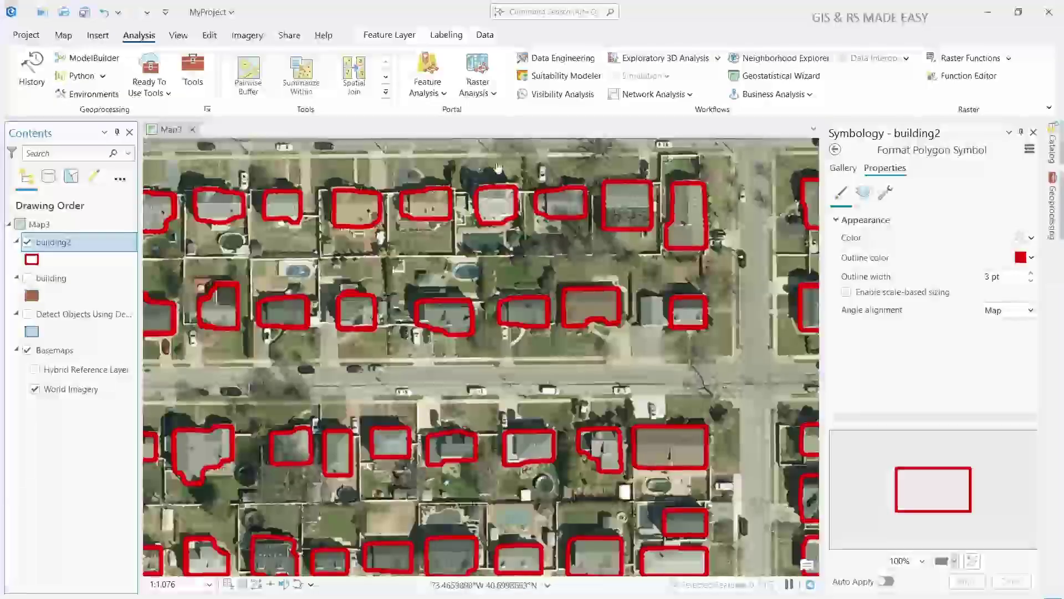
scroll(525, 200, "up", 2)
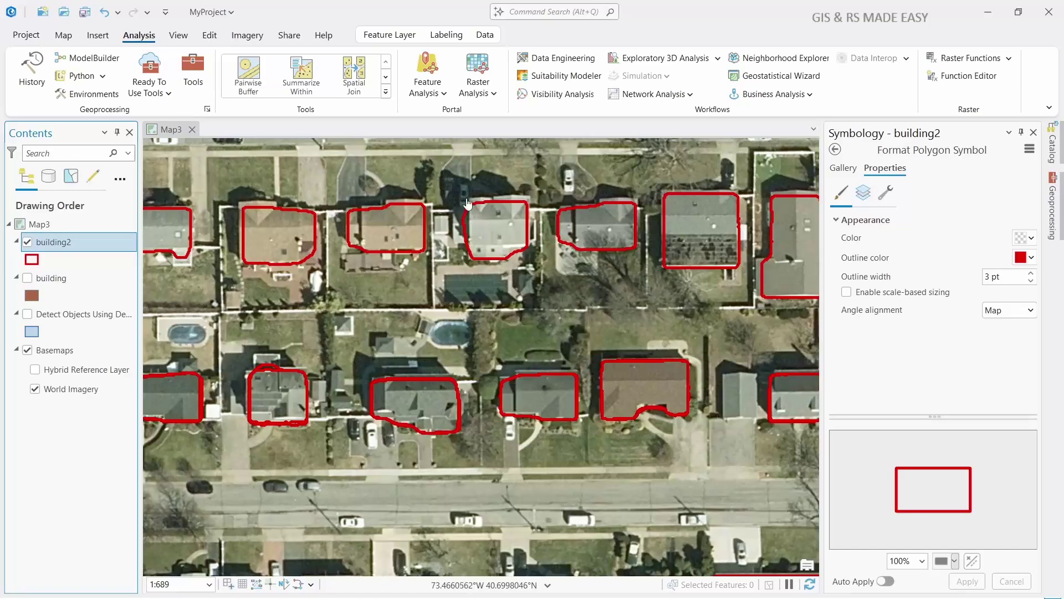
scroll(513, 240, "down", 4)
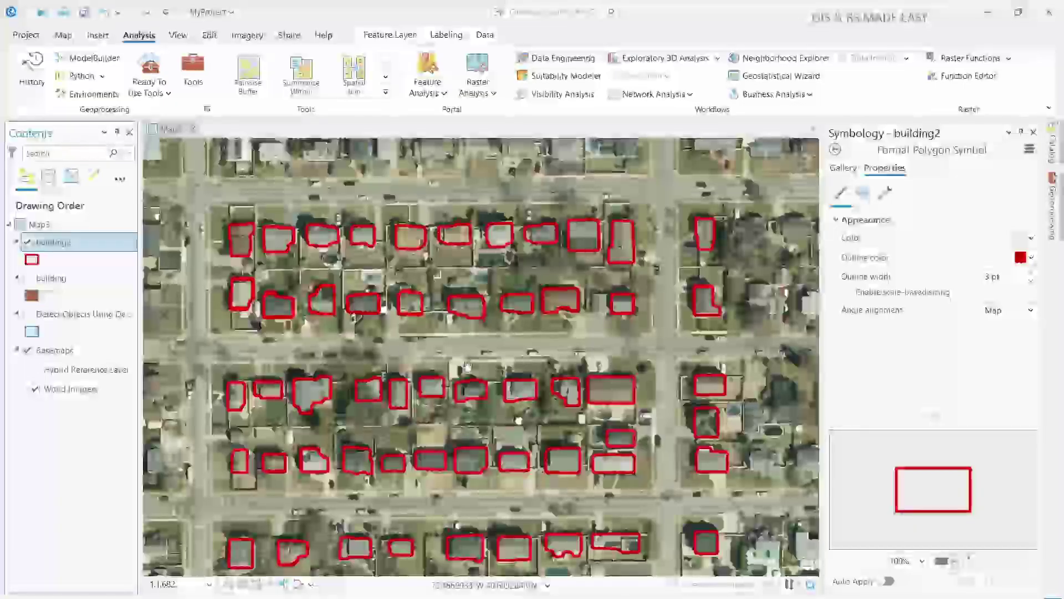
left_click(835, 150)
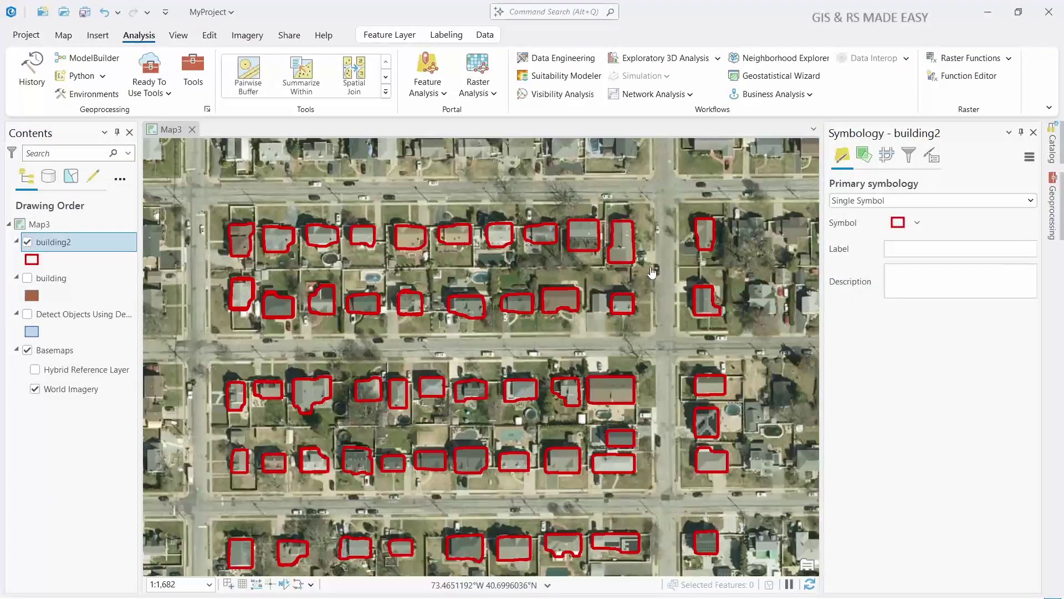
Step: Open Regularize Building Footprint from 3D Analyst Tools > 3D Features > Extraction with building2 as input
left_click(1051, 227)
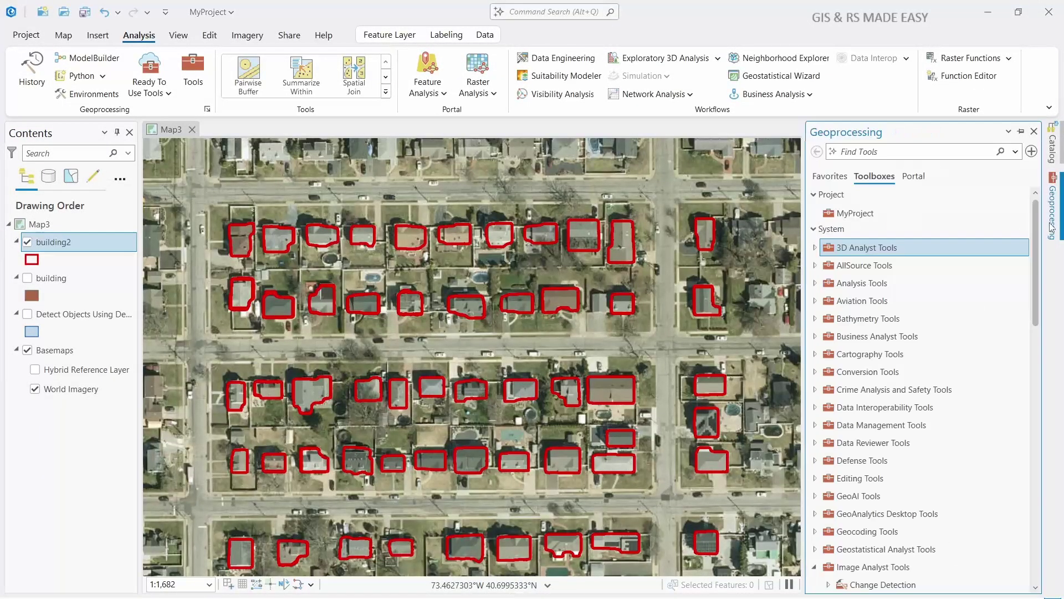
left_click(815, 248)
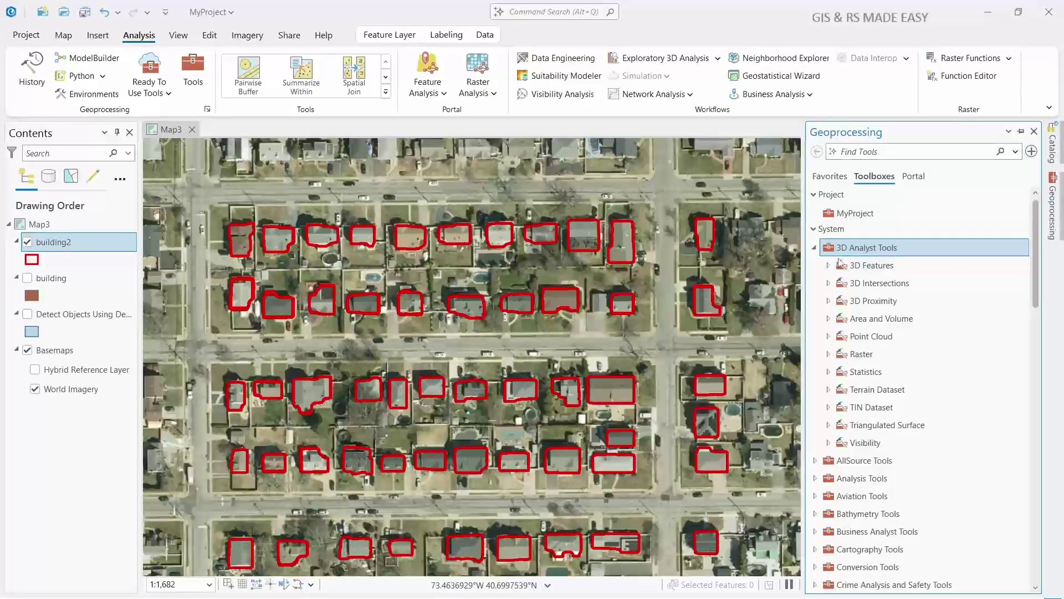
left_click(828, 267)
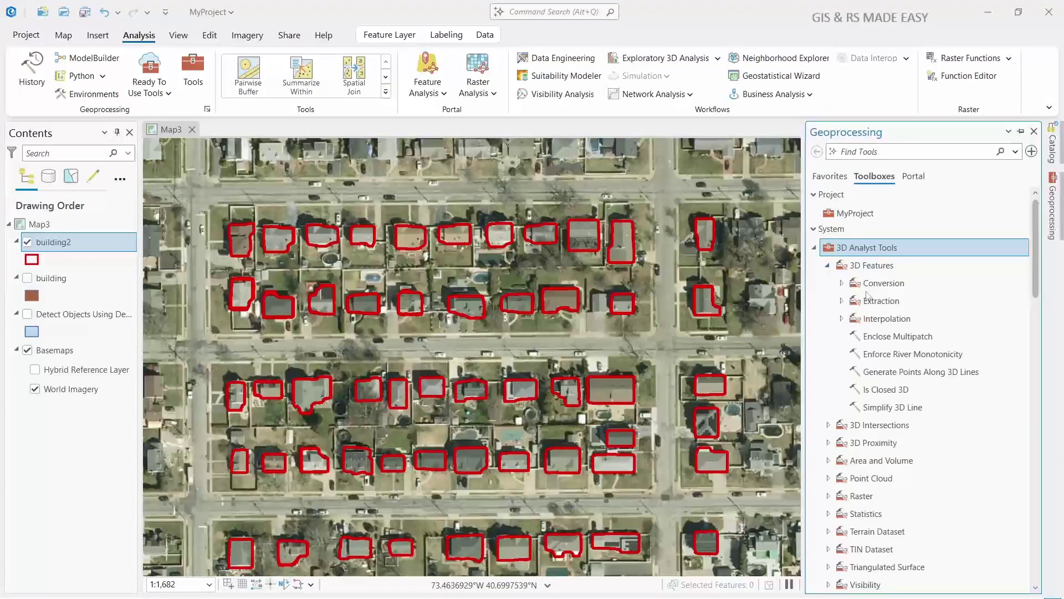
left_click(842, 301)
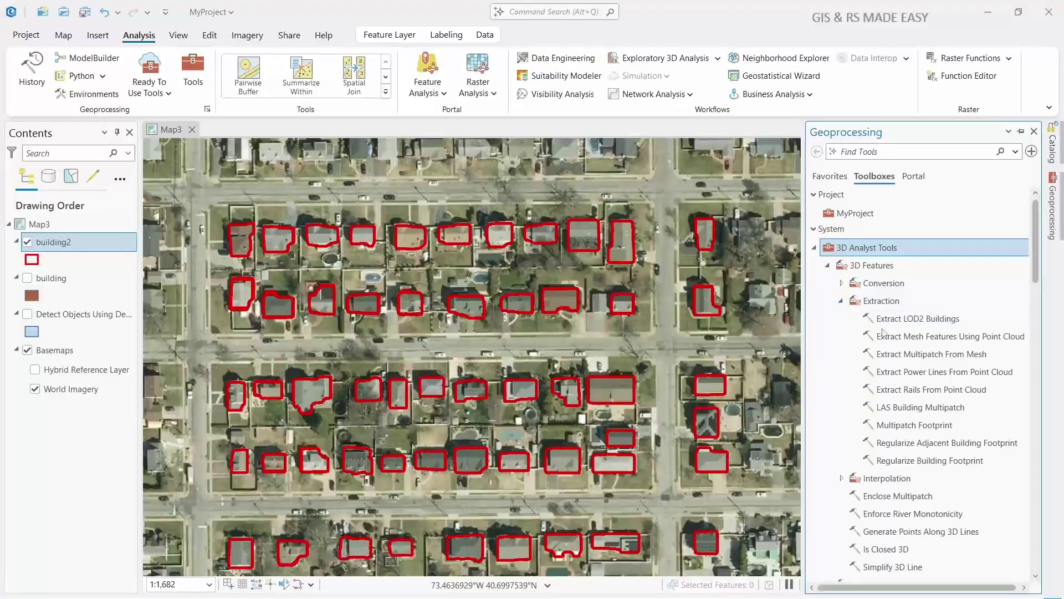
left_click(909, 465)
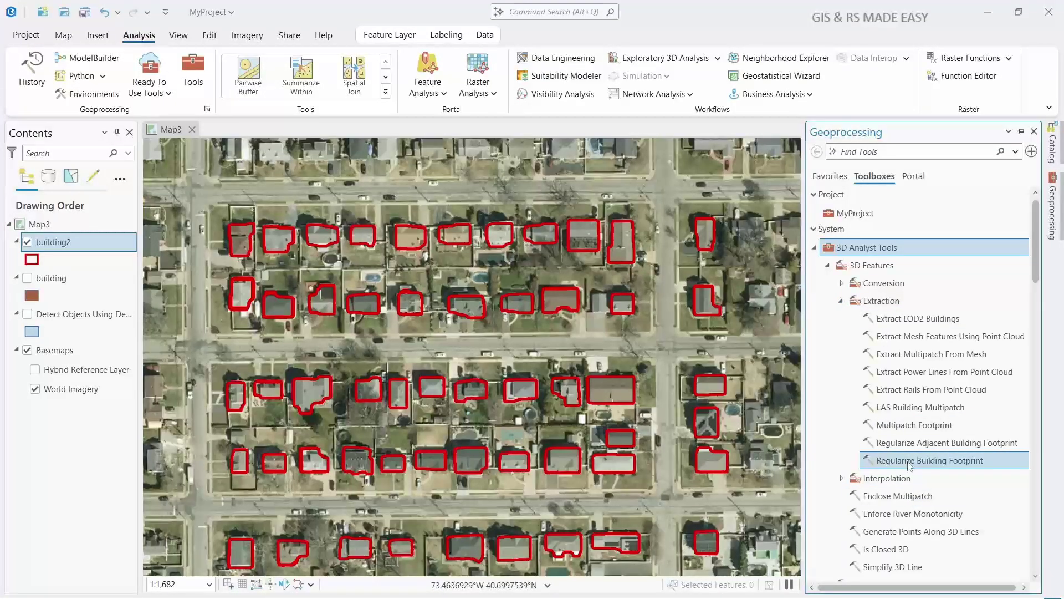
double_click(958, 464)
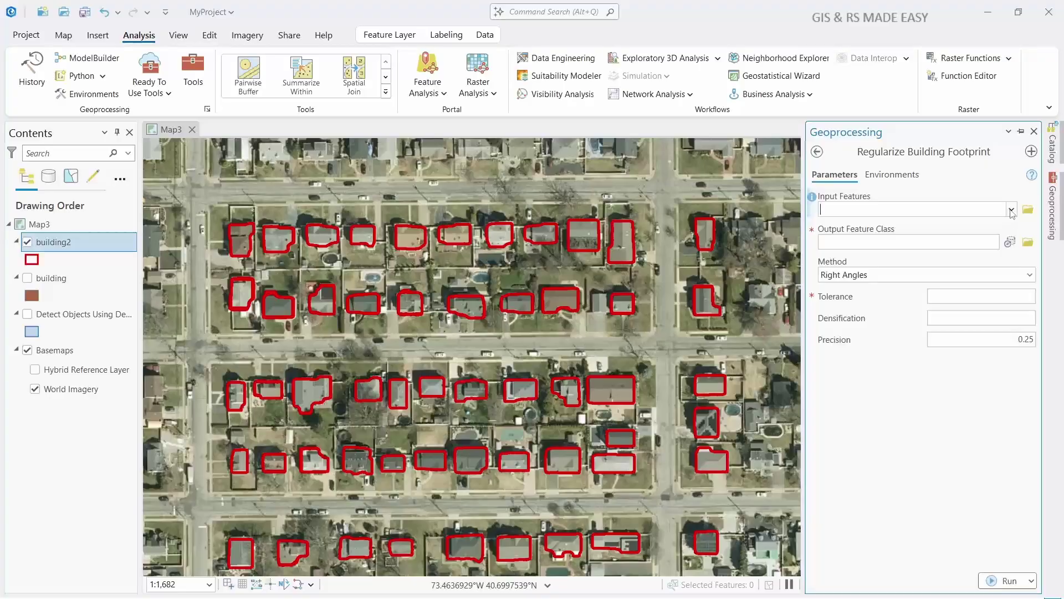
left_click(1012, 210)
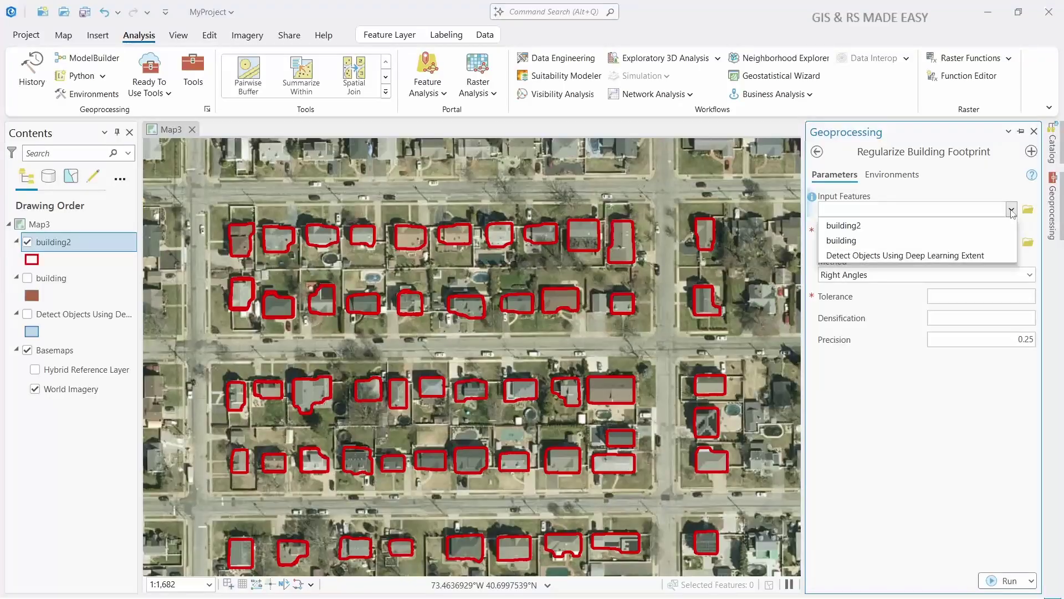
left_click(868, 232)
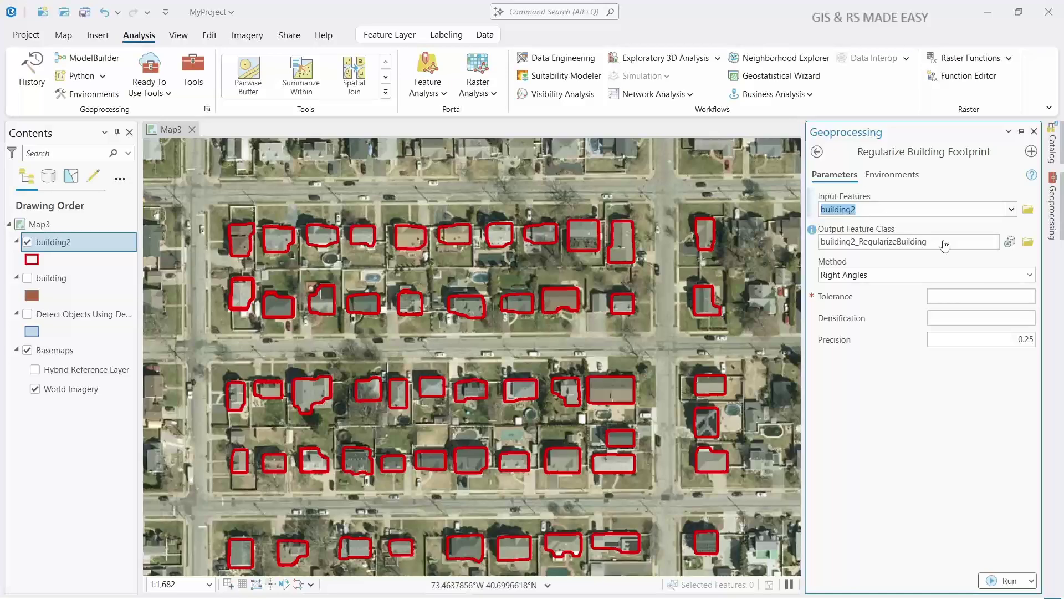
Step: Set the output feature class to building_regularized.shp in the GISRS Shapefiles folder
left_click(1029, 242)
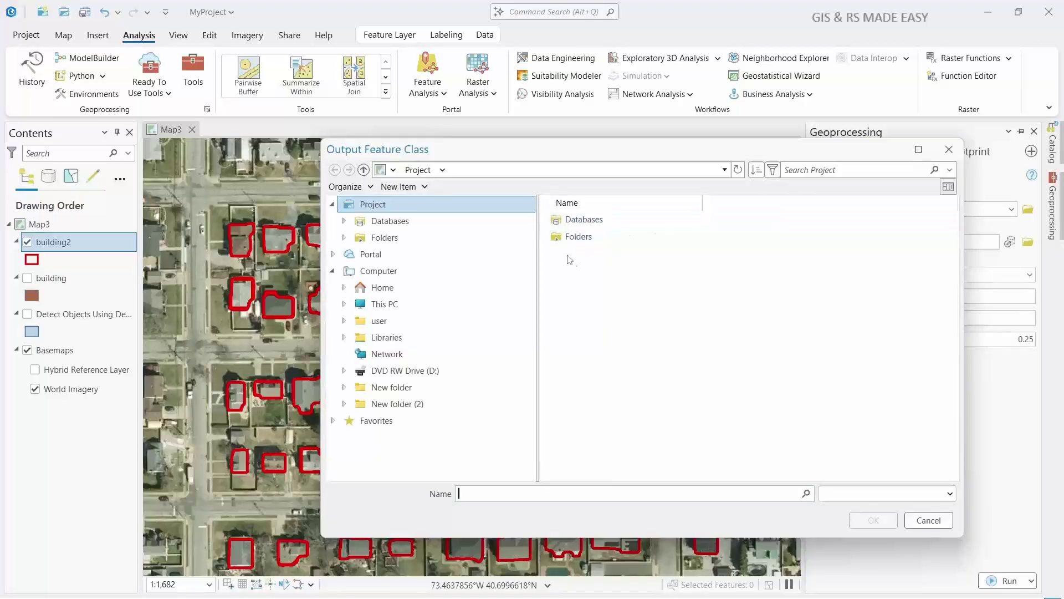
double_click(578, 236)
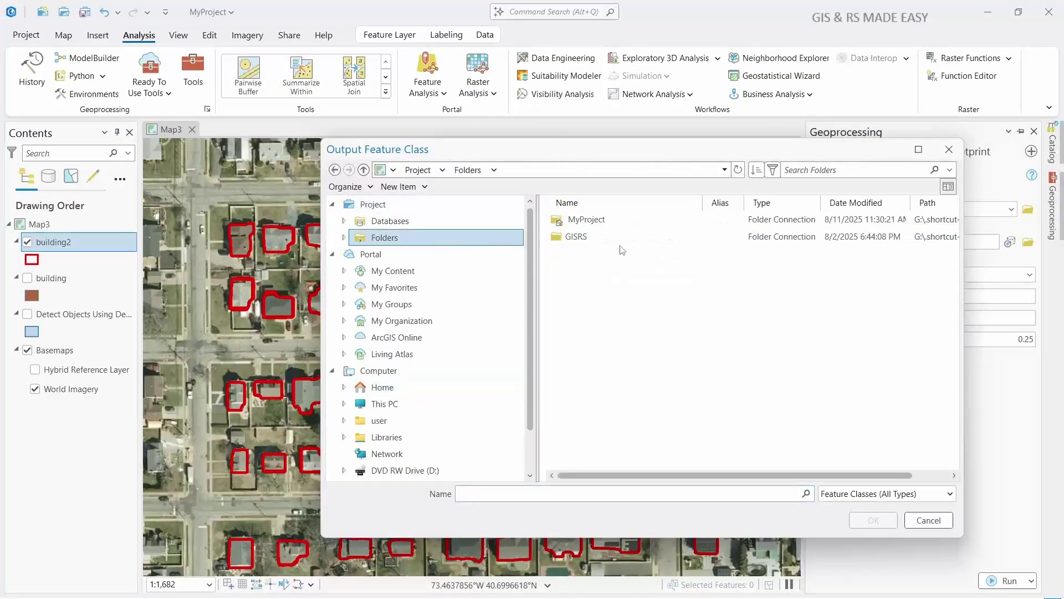
double_click(599, 238)
double_click(589, 288)
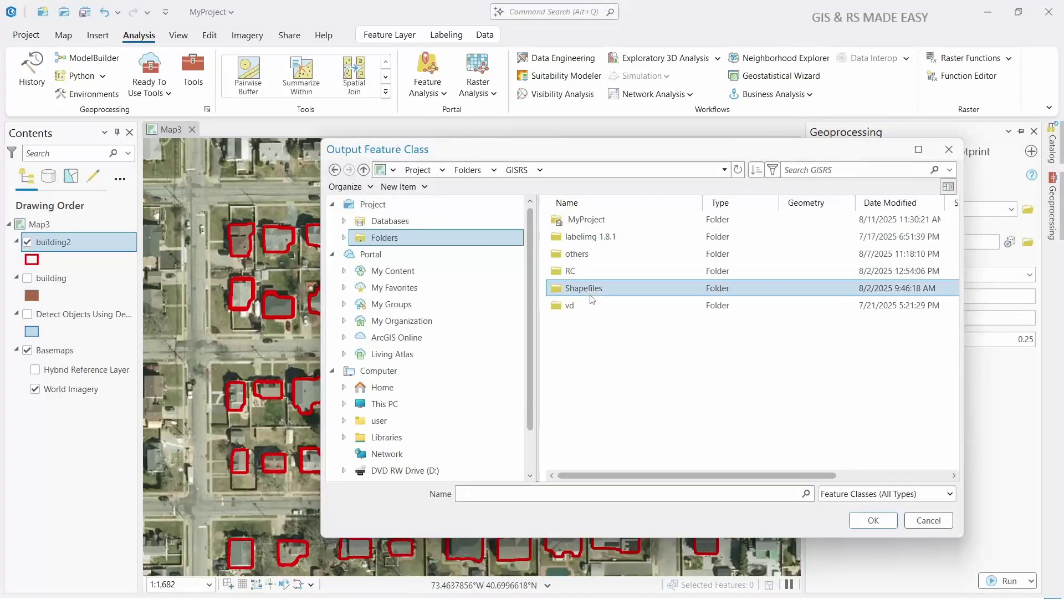
left_click(556, 492)
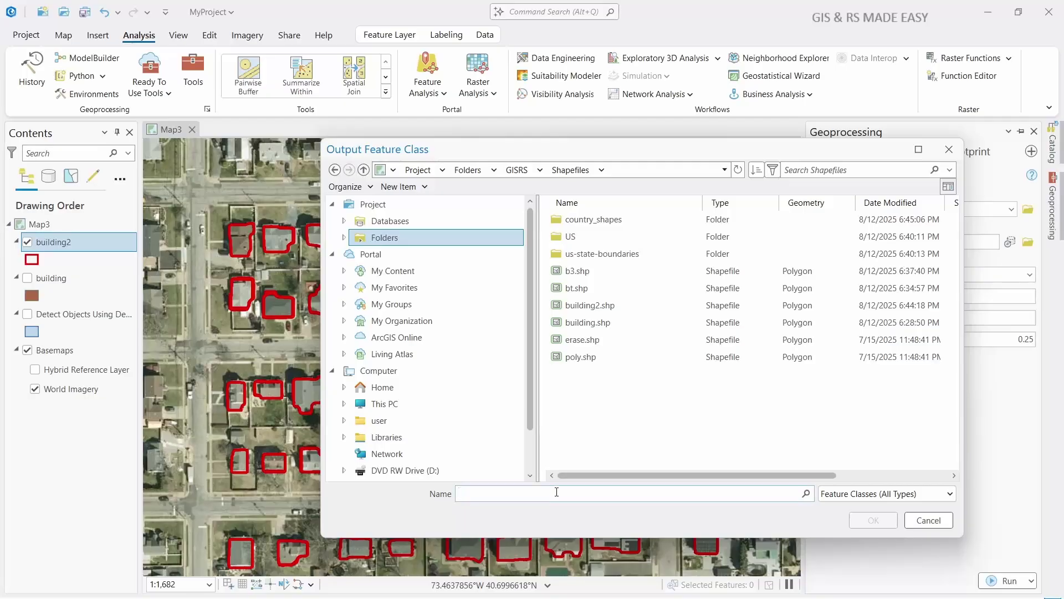
type("building")
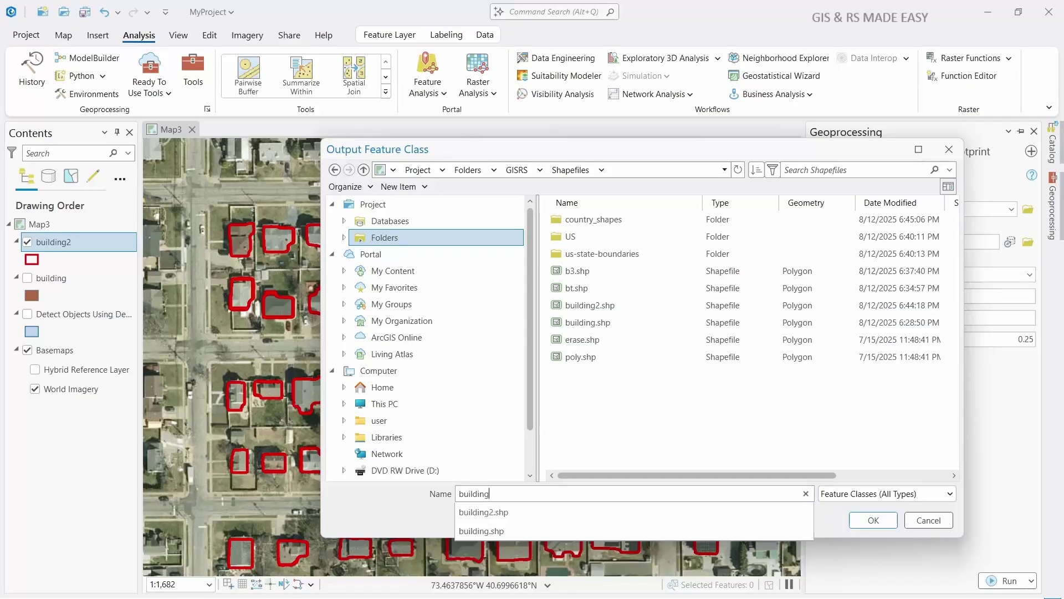
type("_regularized")
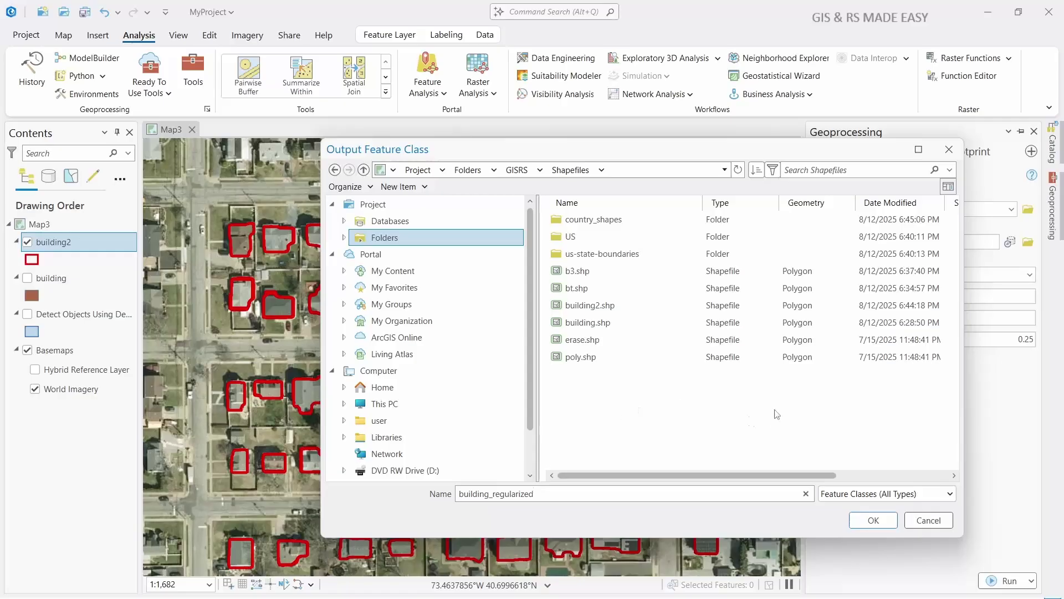
left_click(873, 519)
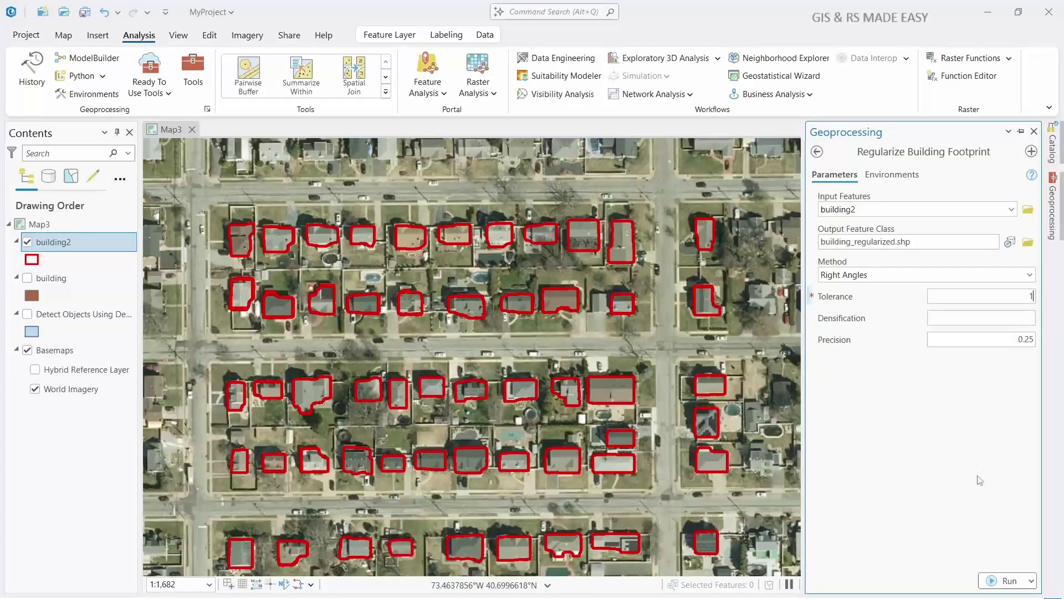
Step: Run the regularization with tolerance 1 and hide the building2 layer
left_click(1009, 581)
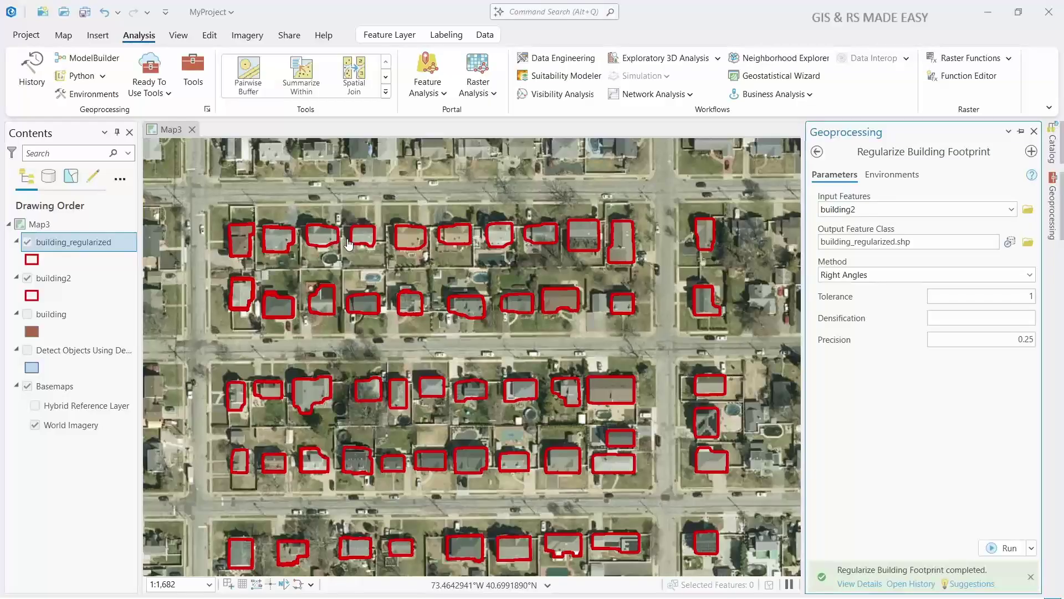
left_click(27, 278)
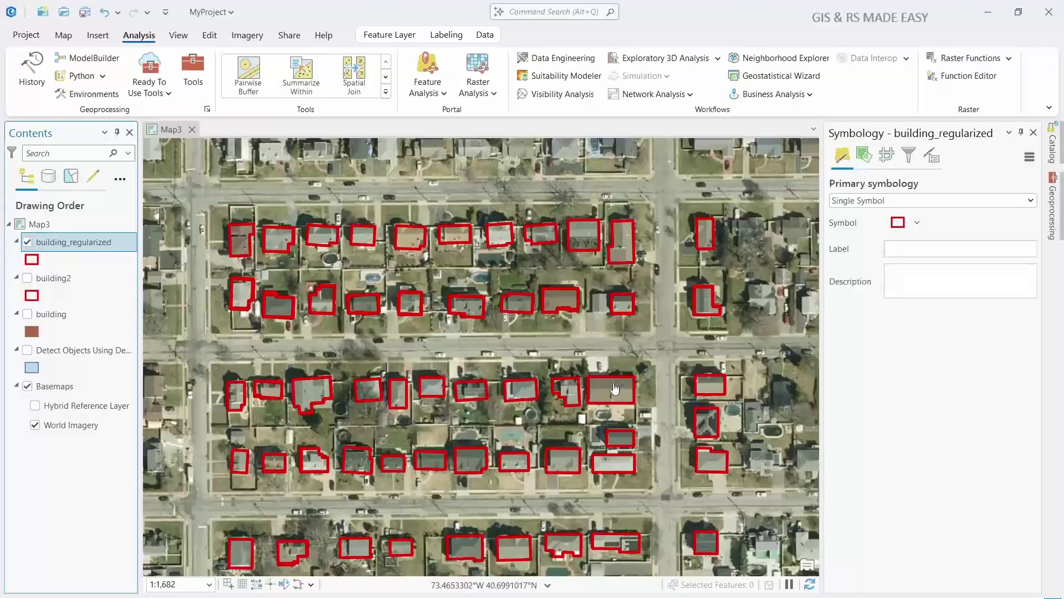
scroll(615, 382, "up", 3)
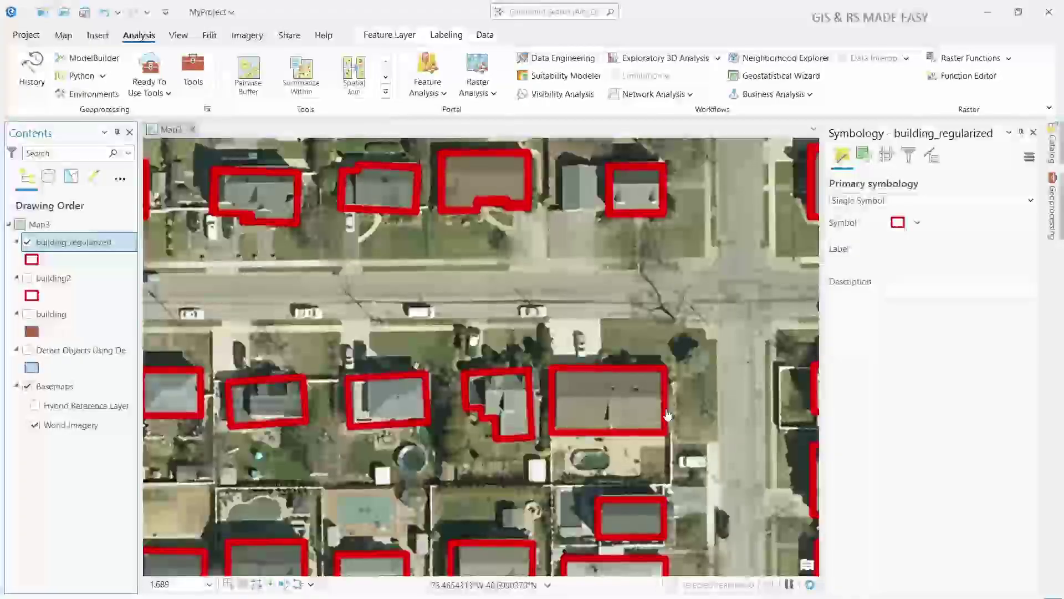
scroll(605, 340, "down", 2)
scroll(604, 340, "down", 2)
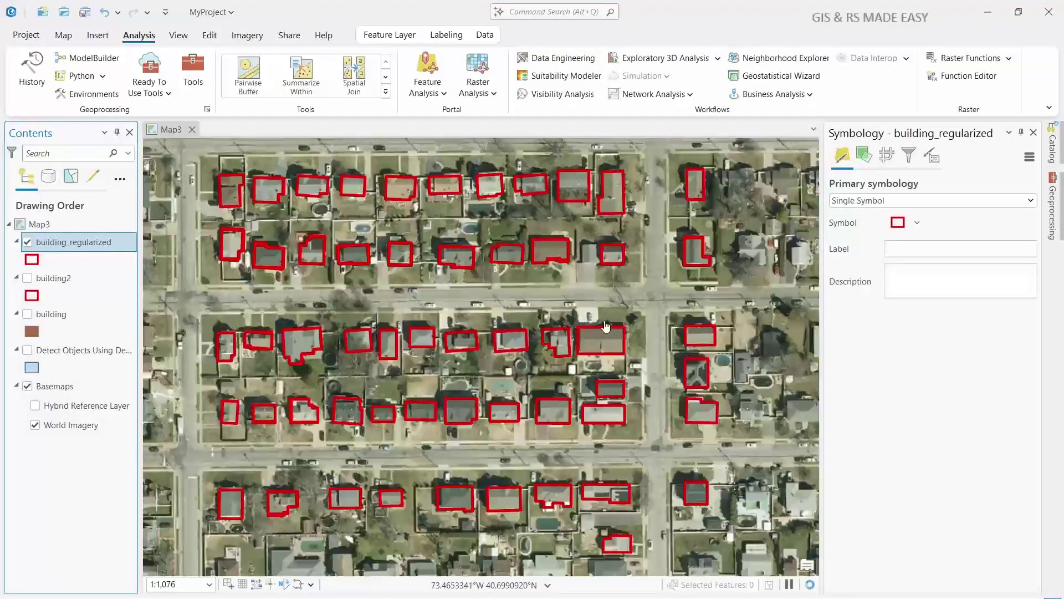
left_click_drag(576, 224, 598, 301)
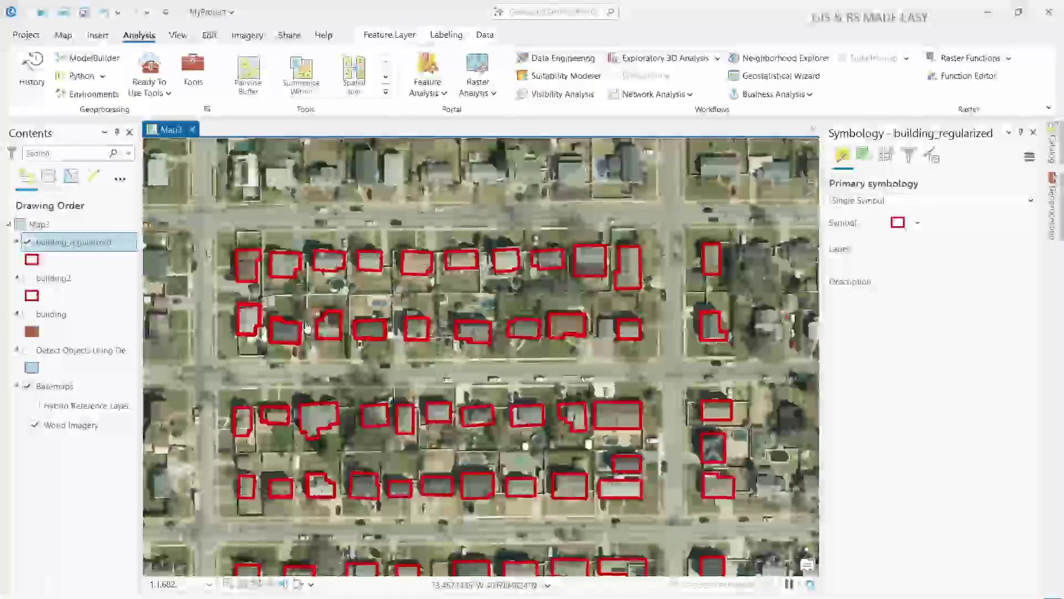
scroll(307, 327, "up", 2)
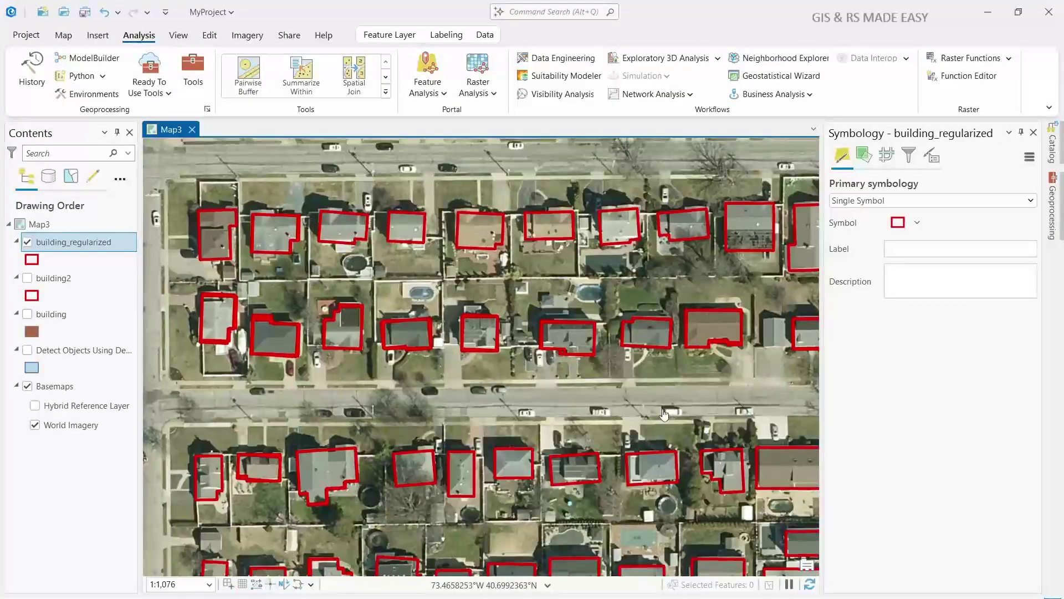
scroll(528, 342, "down", 2)
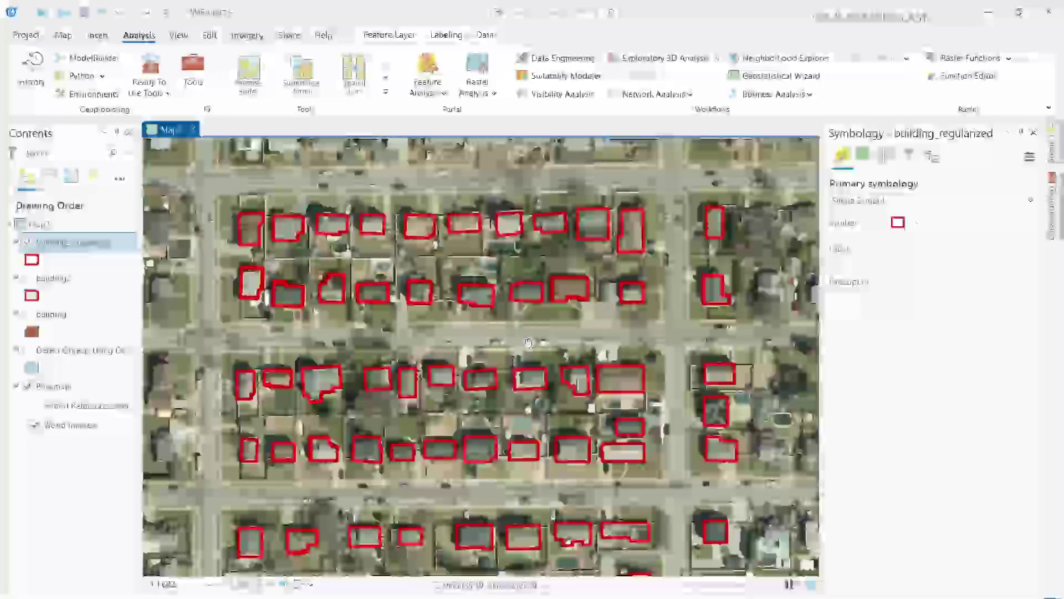
left_click_drag(528, 342, 521, 326)
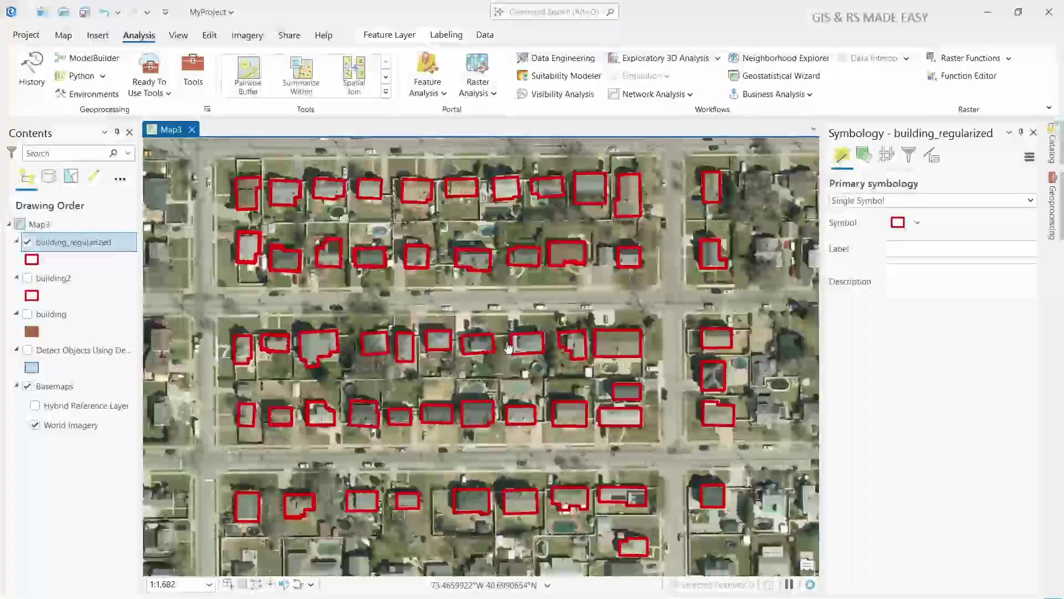